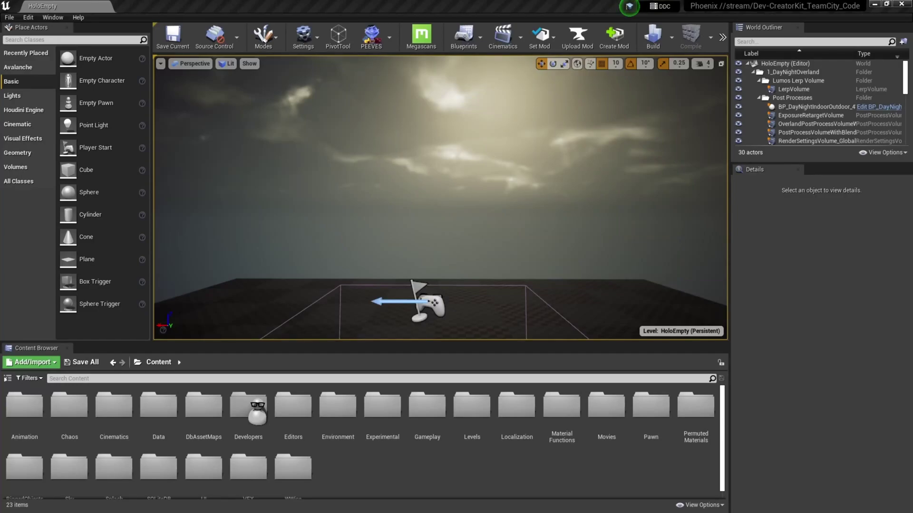
Create a new empty mod from the toolbar named AdditionalHairColor
click(616, 40)
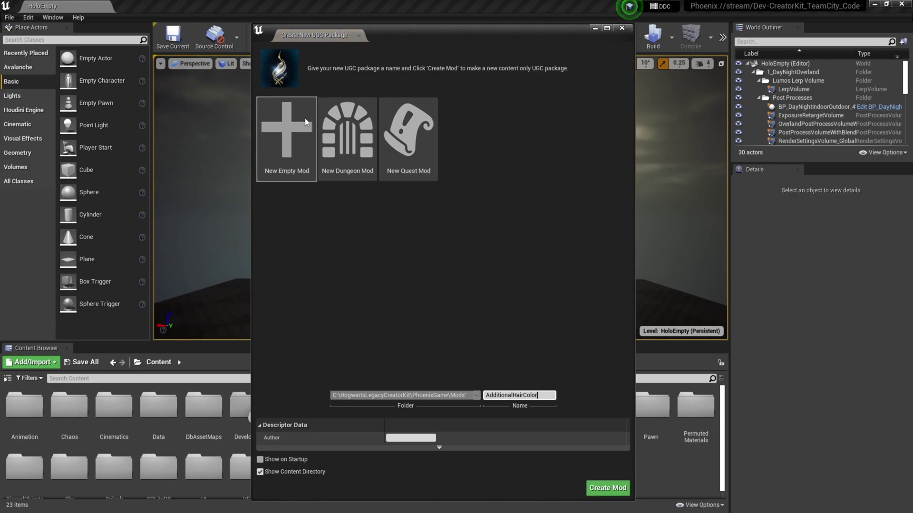
click(505, 391)
click(607, 488)
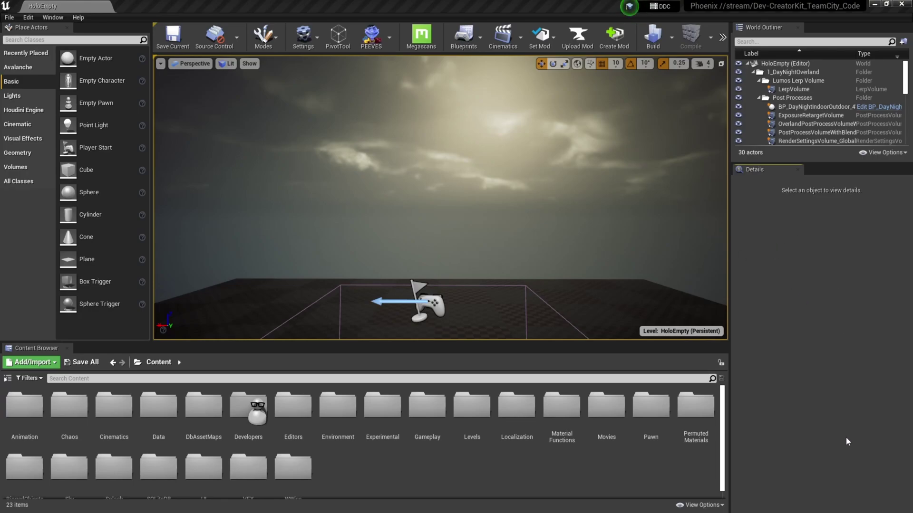
Browse to the CustomizableCharacter Content folder and open the CharacterCreator level
click(703, 505)
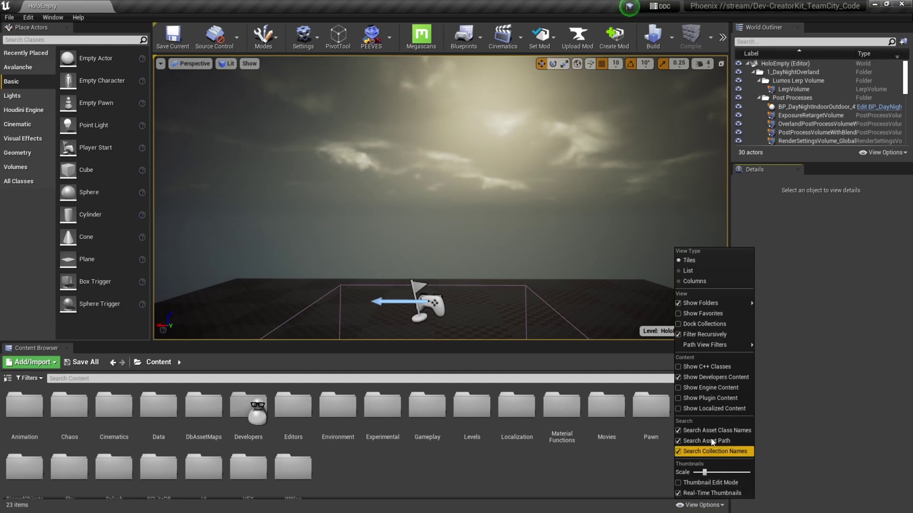
click(705, 398)
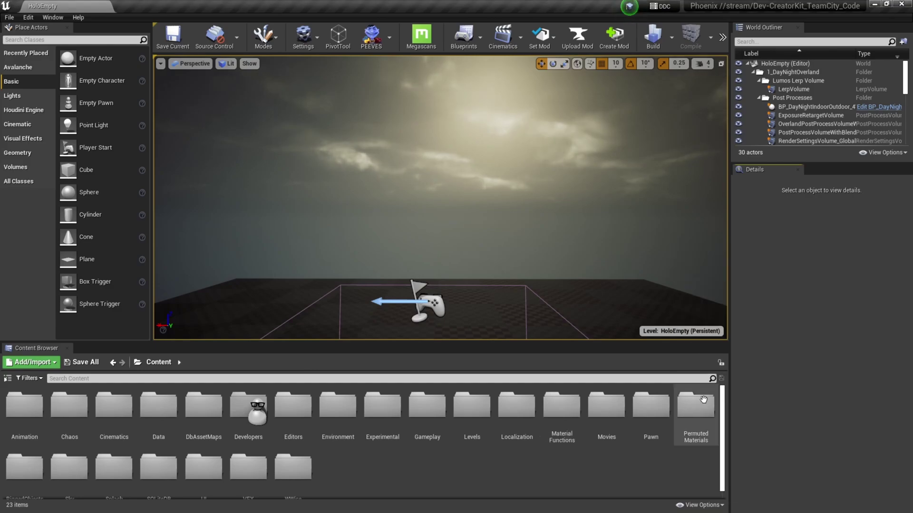
click(137, 364)
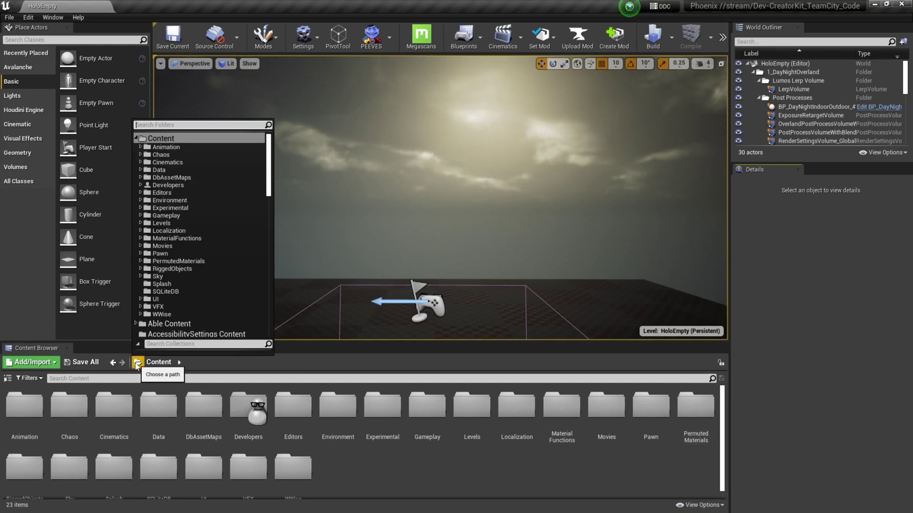
scroll(180, 240, down, 5)
scroll(190, 238, down, 5)
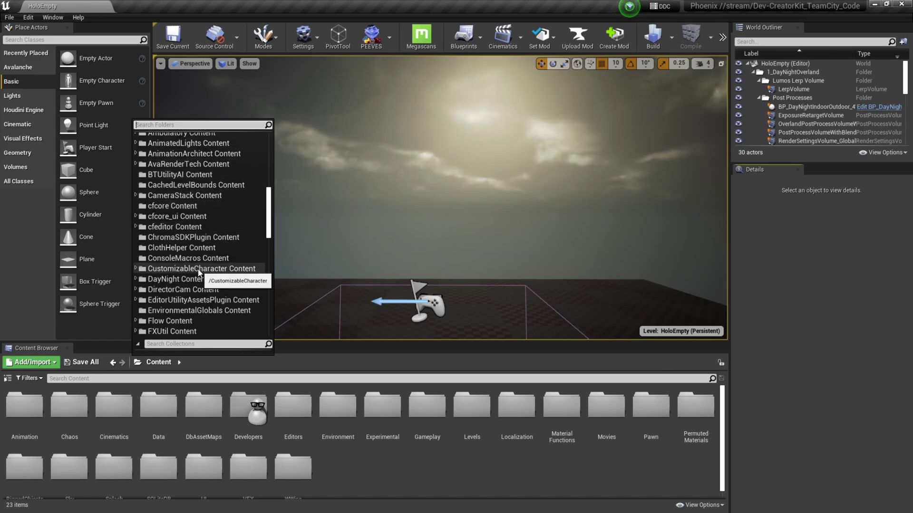
click(198, 269)
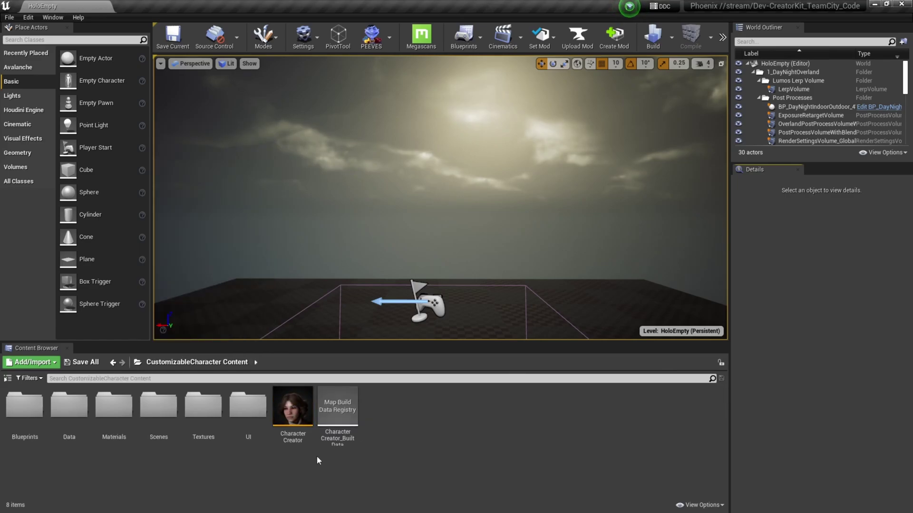
double_click(293, 409)
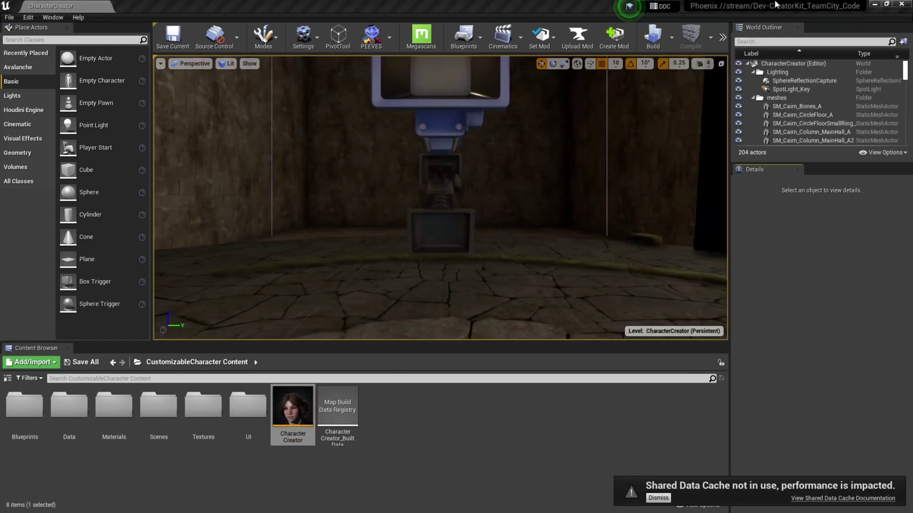
Play the CharacterCreator level in Avatar Preset editor mode with the game view filling the window
click(722, 37)
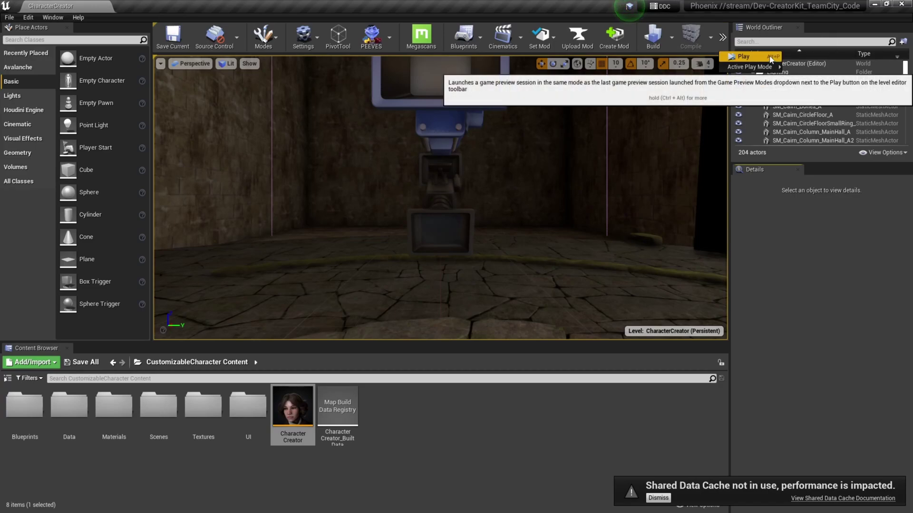
click(770, 57)
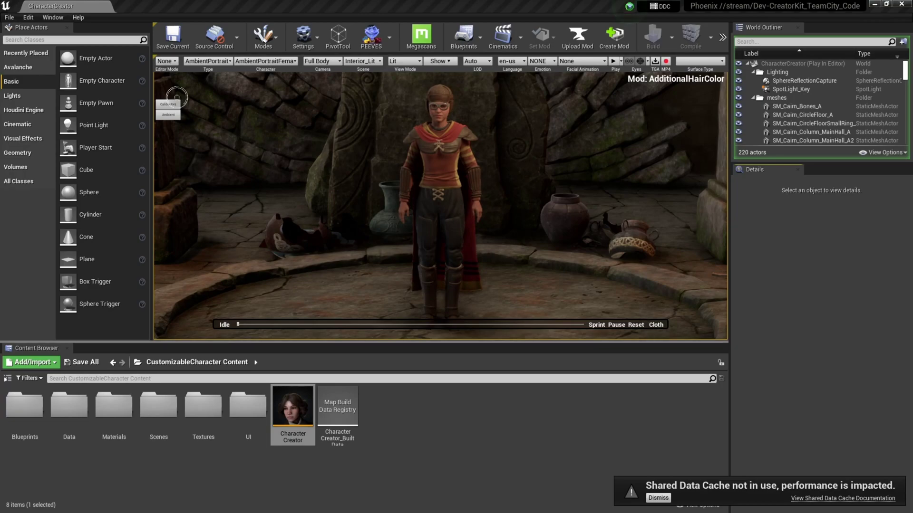
click(164, 61)
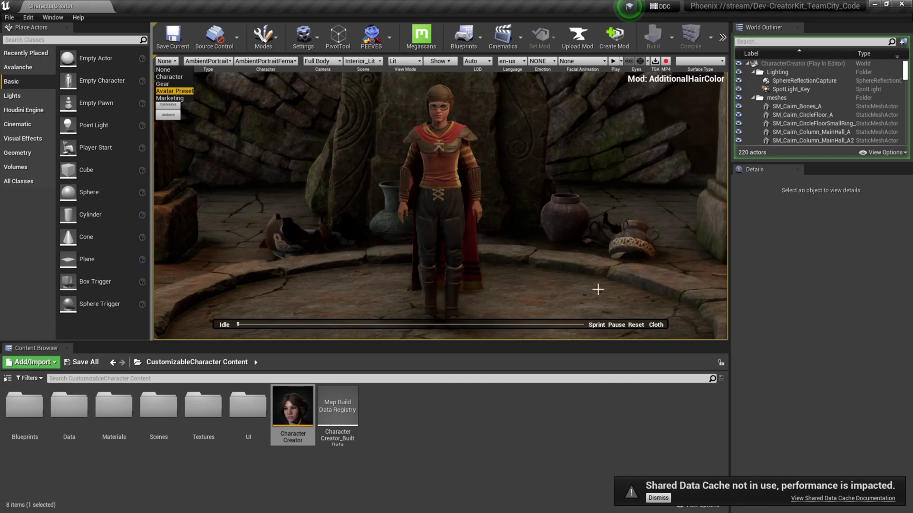
key(Return)
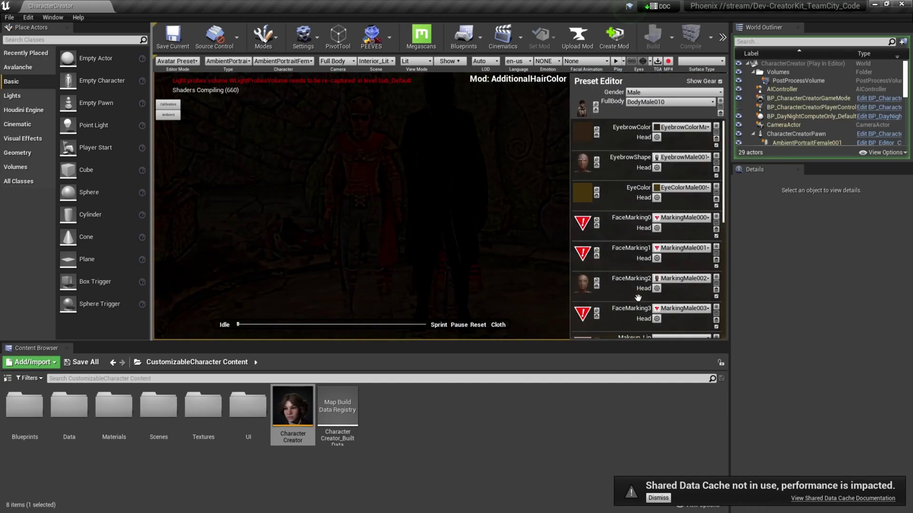
key(F11)
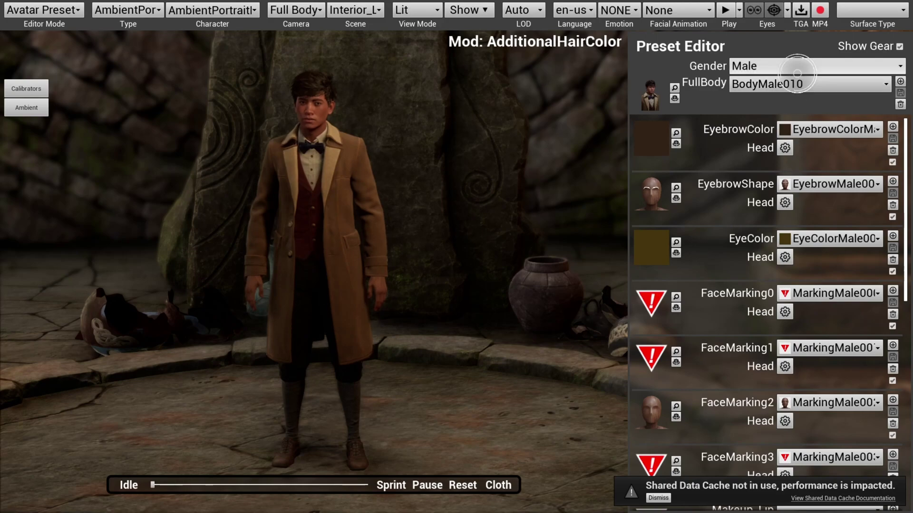
Keep the character Male and scroll the Preset Editor down to the HairColor and HairStyle rows
click(776, 67)
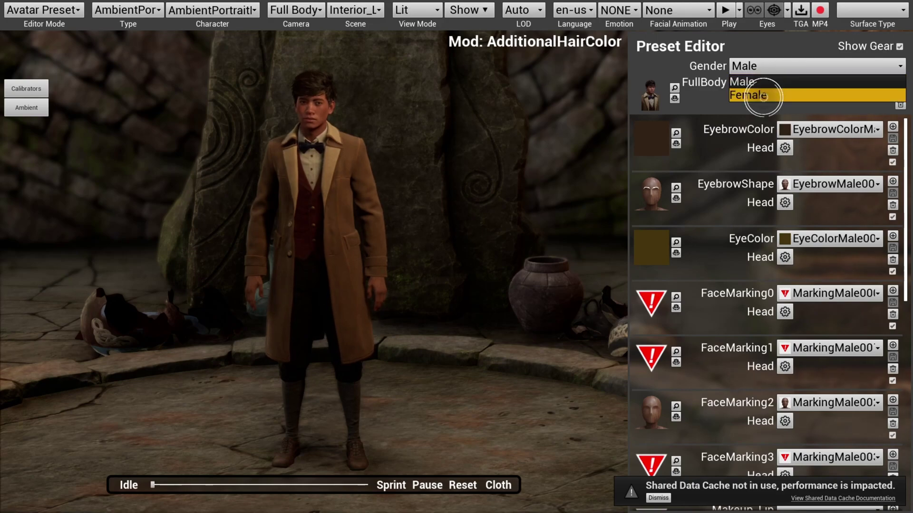
click(773, 95)
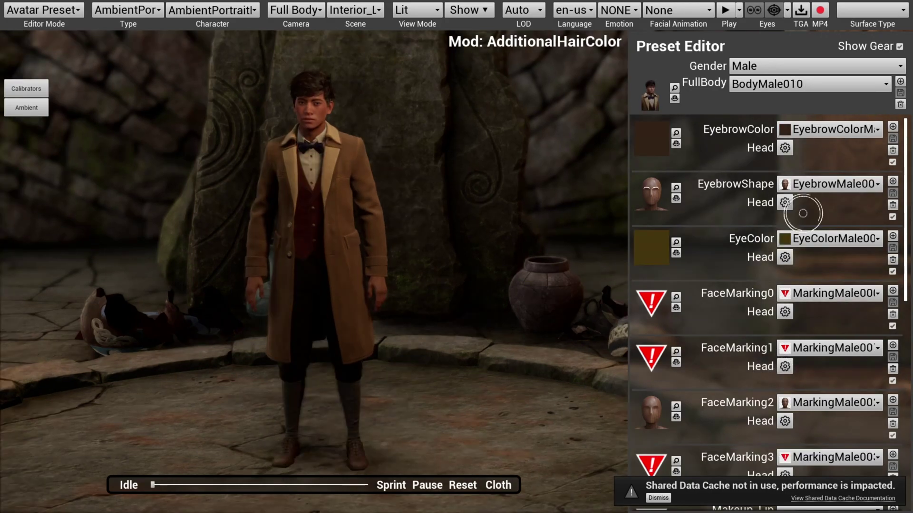
scroll(769, 232, down, 1)
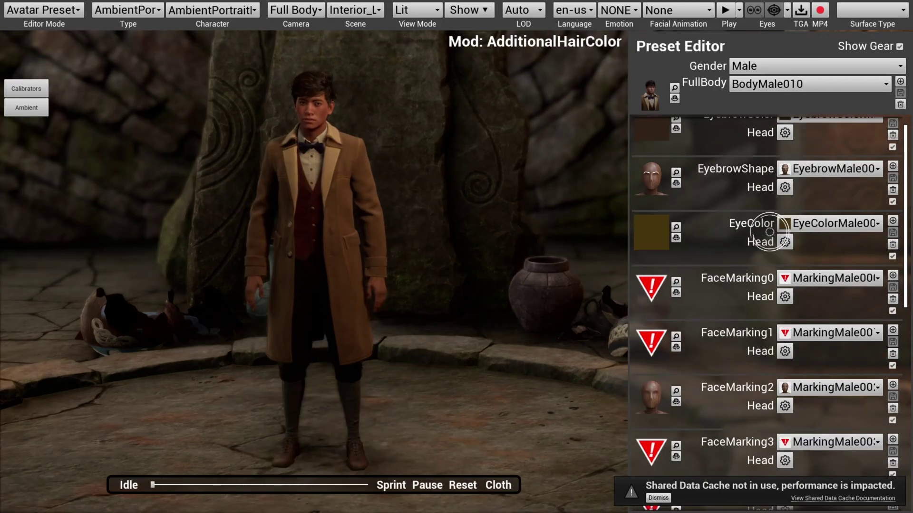
scroll(769, 233, down, 10)
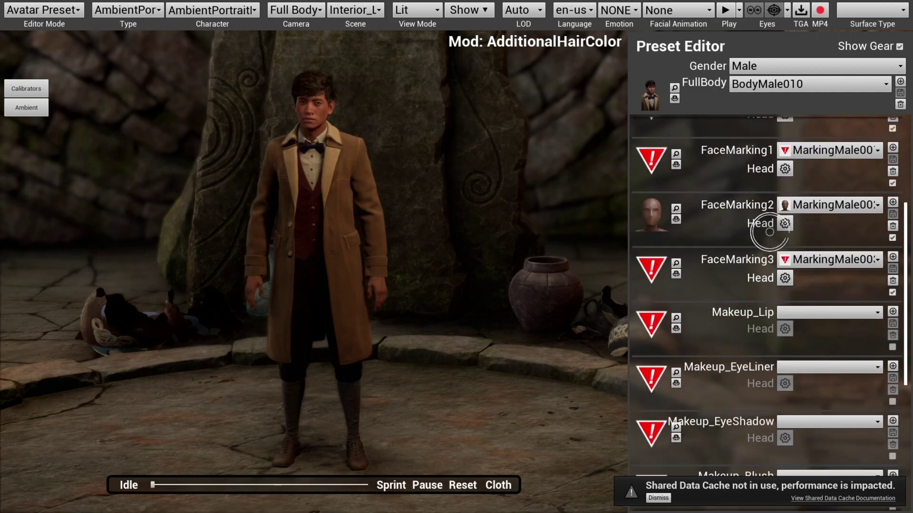
scroll(769, 232, down, 8)
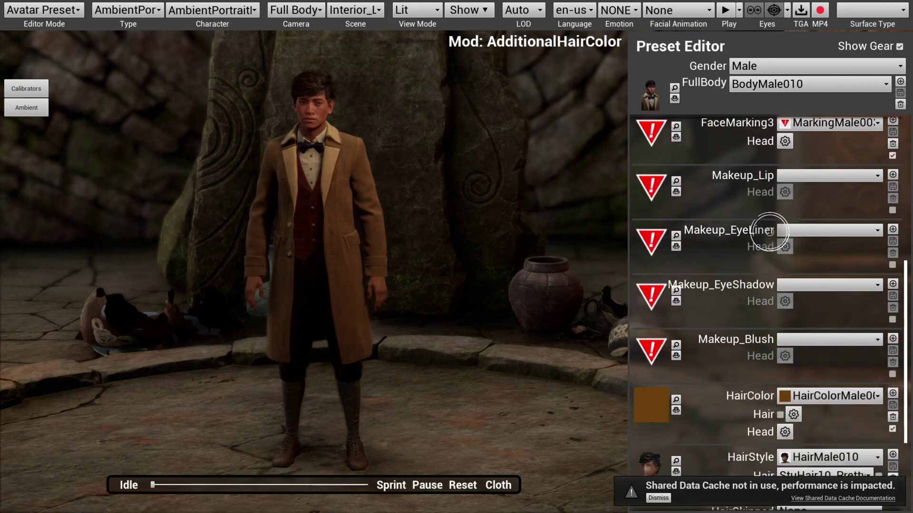
scroll(769, 231, down, 1)
scroll(733, 326, down, 2)
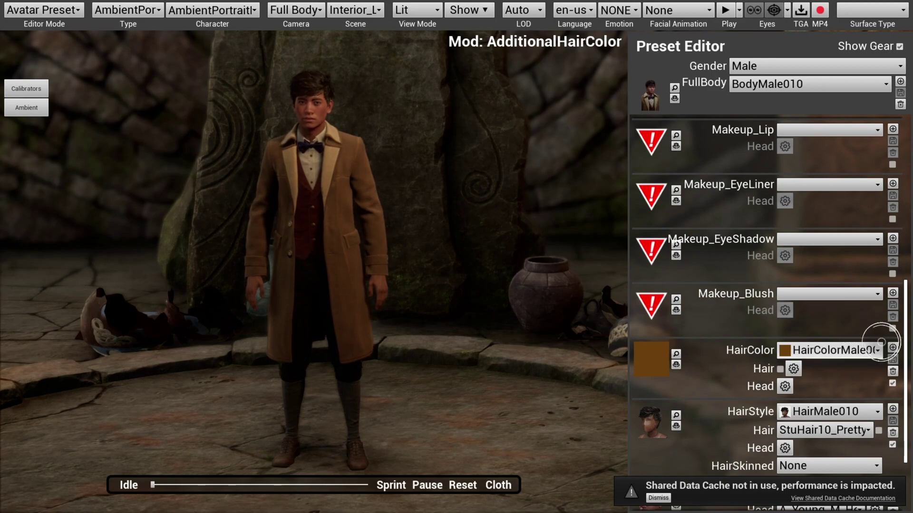
Add a new HairColor preset named WizardsForgeMods_HairColor_01_M
click(893, 347)
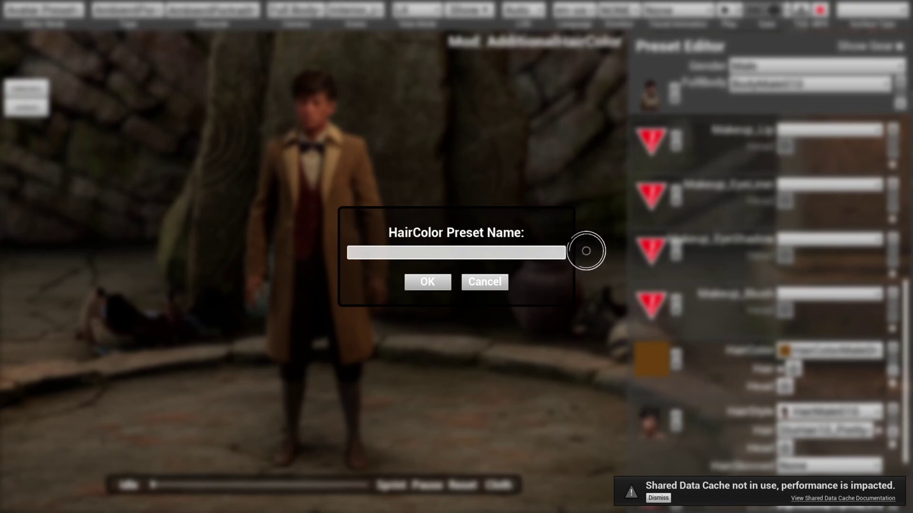
text(WizardsForgeMods_HairColor_01)
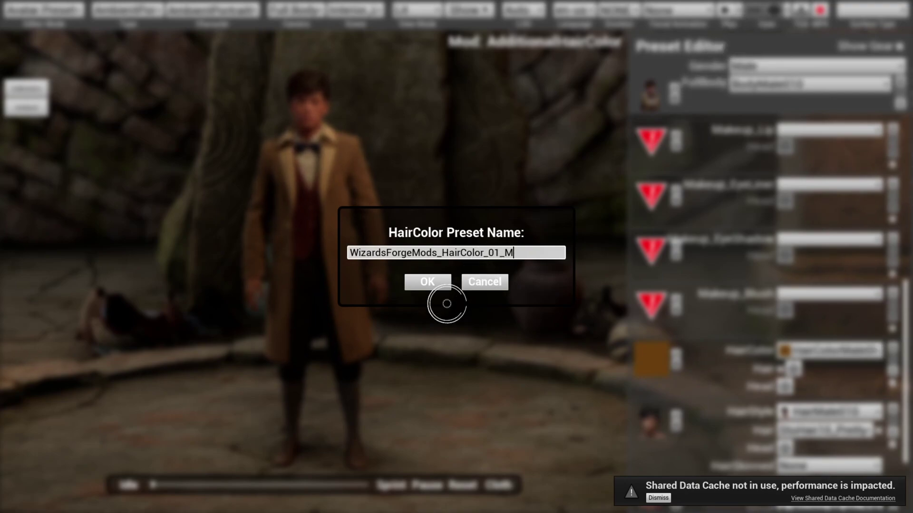
click(427, 282)
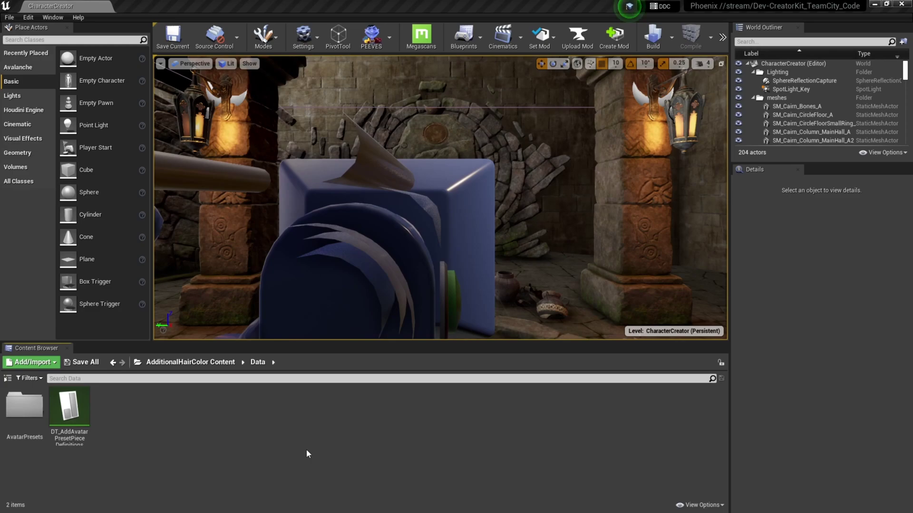
Check the AvatarPresets folder, then return to AdditionalHairColor Content
double_click(24, 407)
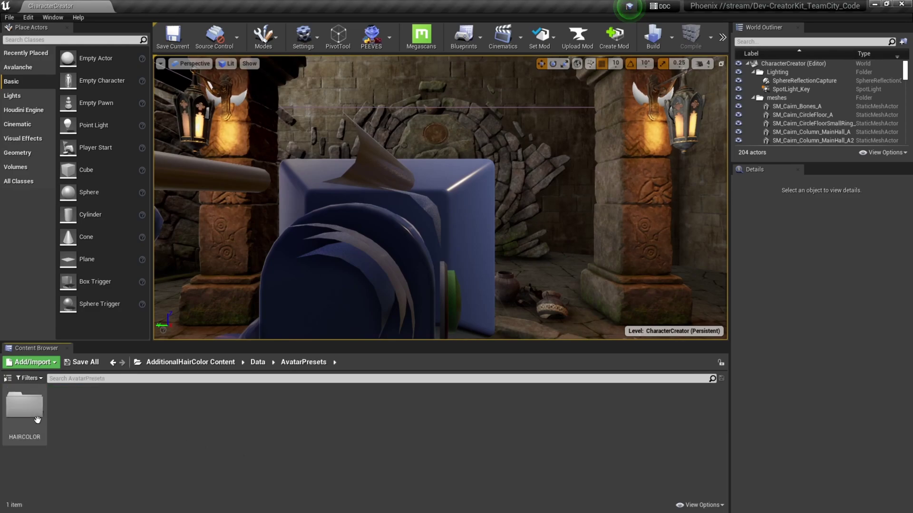
click(203, 365)
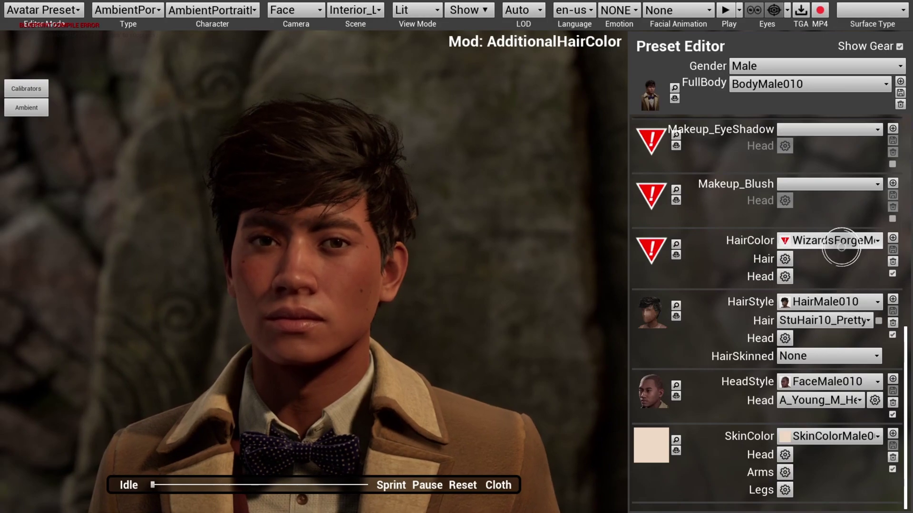
Apply the newly saved WizardsForgeMods hair colour preset and open the hair's colour parameters
click(835, 240)
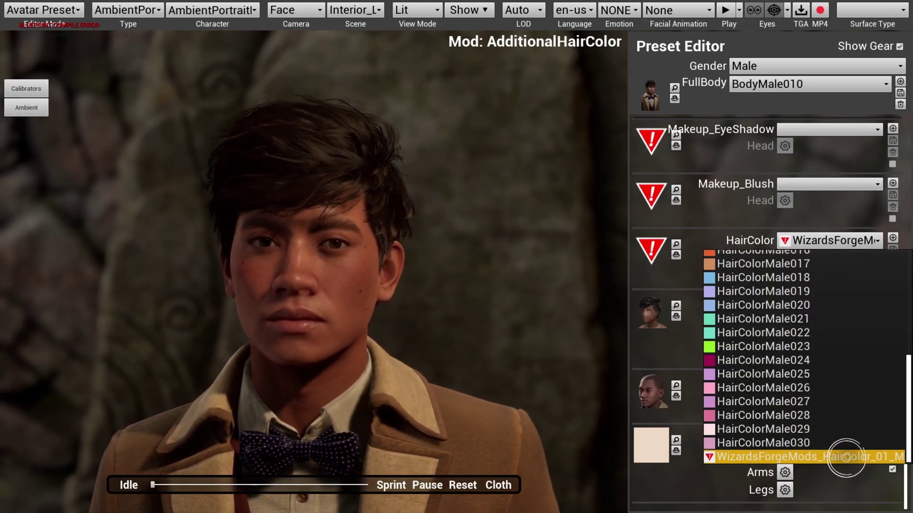
click(846, 458)
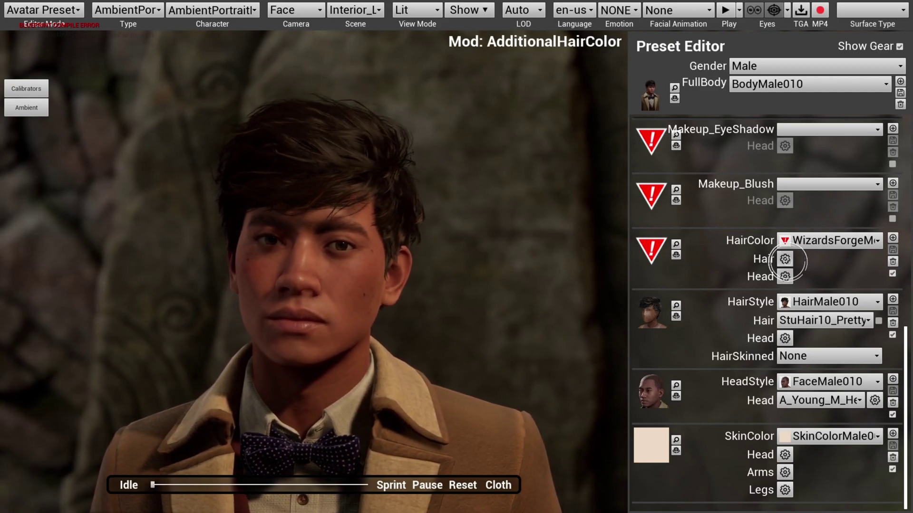
click(784, 260)
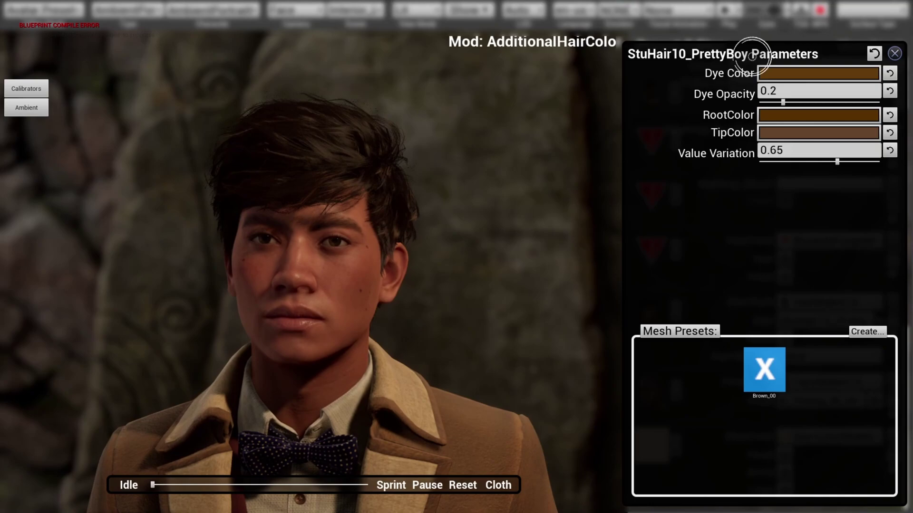
Set the StuHair10_PrettyBoy dye colour and root colour to black
click(778, 74)
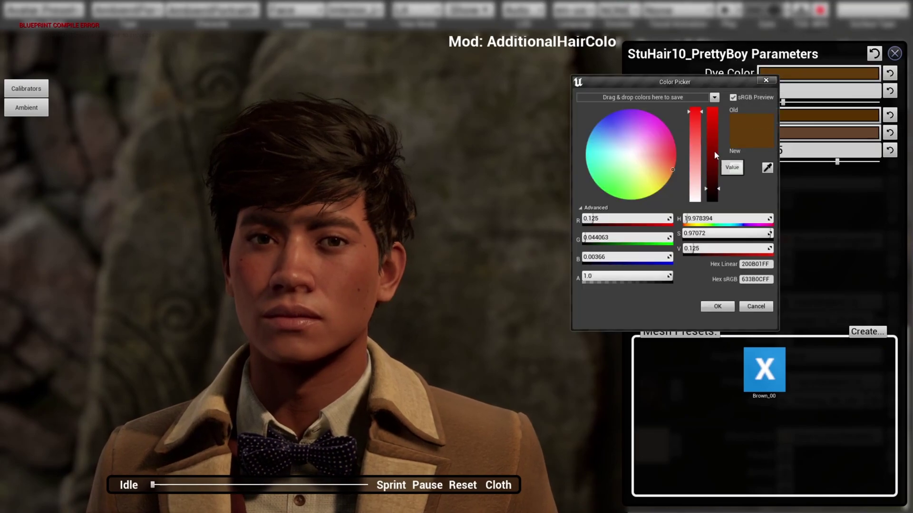
drag(714, 156, 708, 282)
click(718, 307)
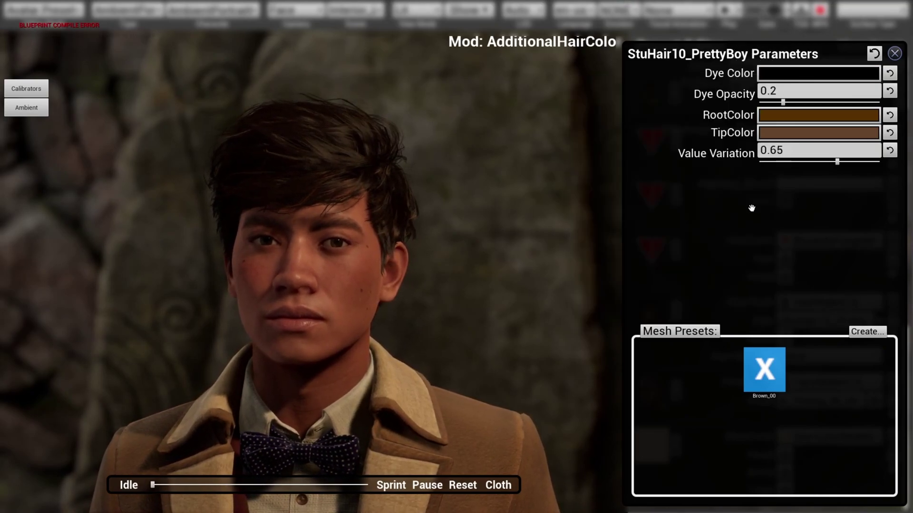
click(812, 123)
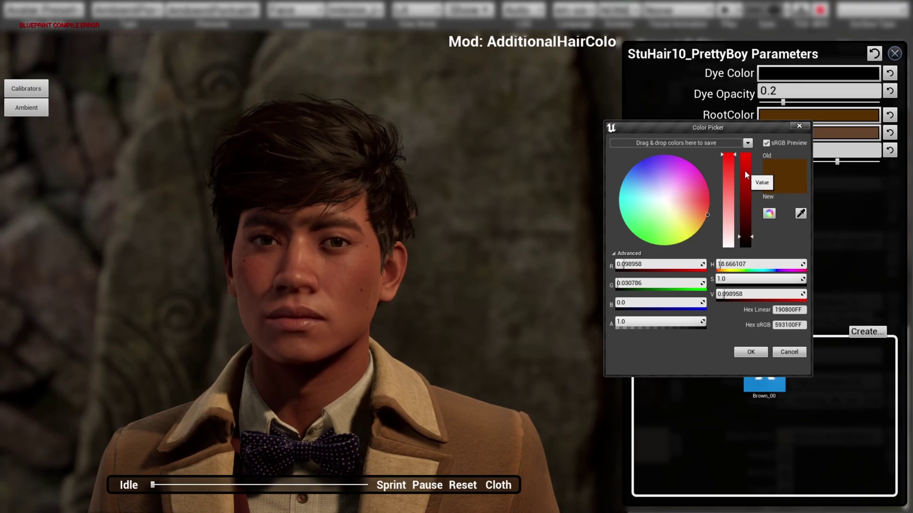
drag(745, 175, 740, 293)
click(751, 352)
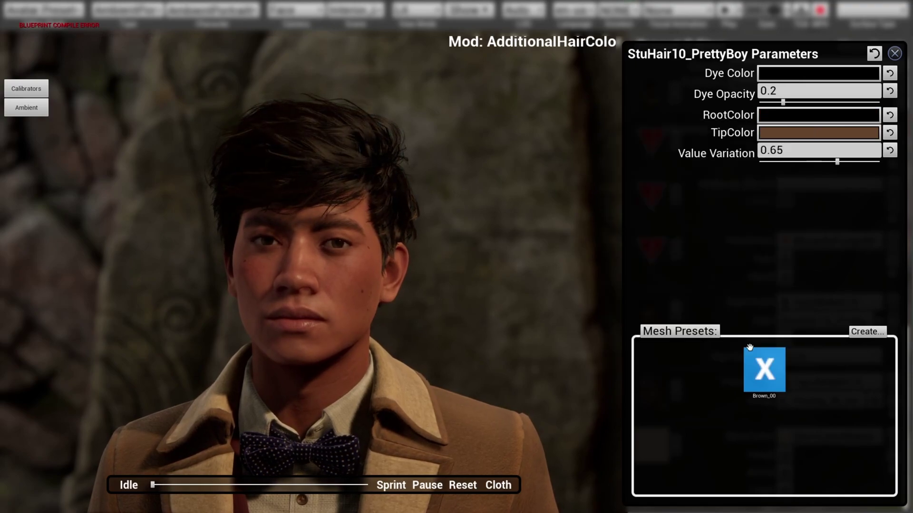
Make the tip colour a full-brightness crimson red (FF0046FF) and close the parameters
click(782, 139)
drag(717, 246, 715, 168)
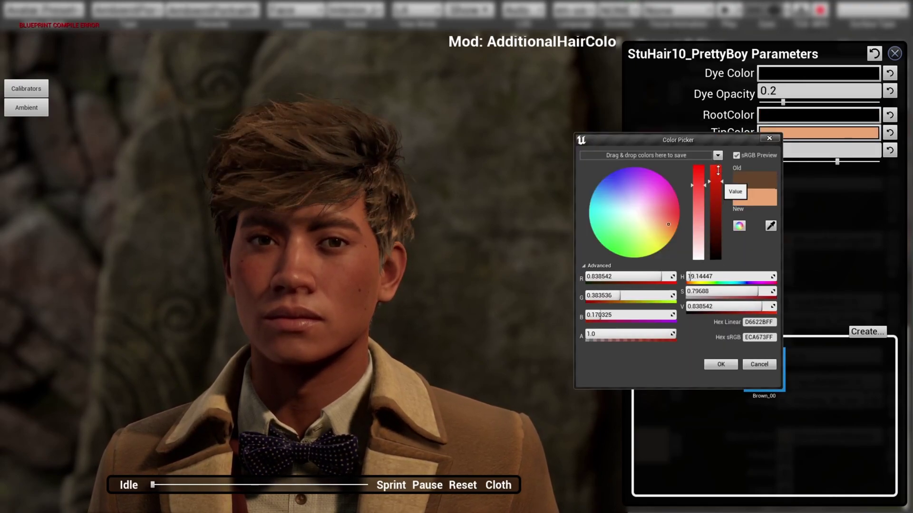
drag(668, 224, 685, 209)
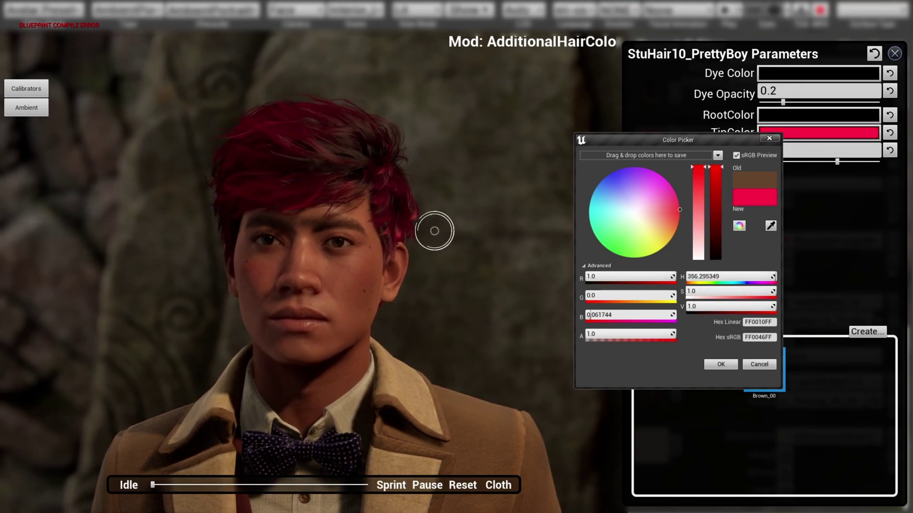
click(720, 364)
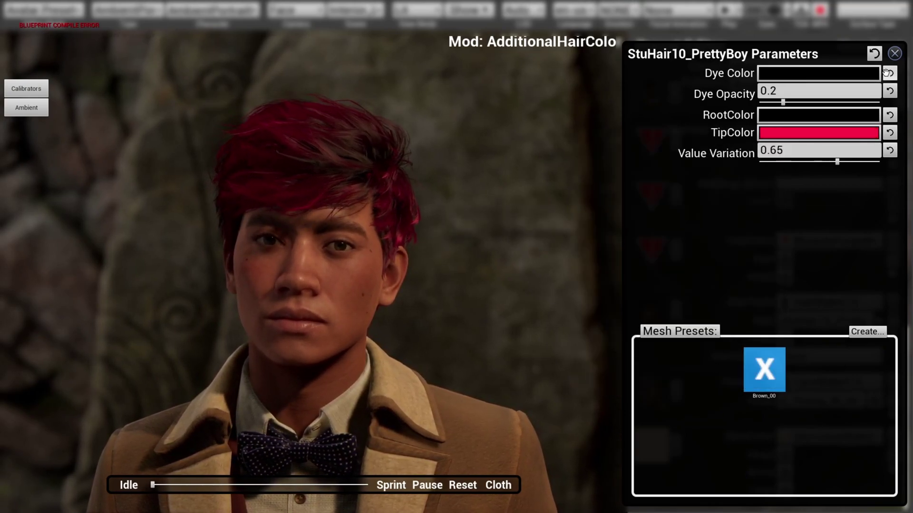
click(895, 54)
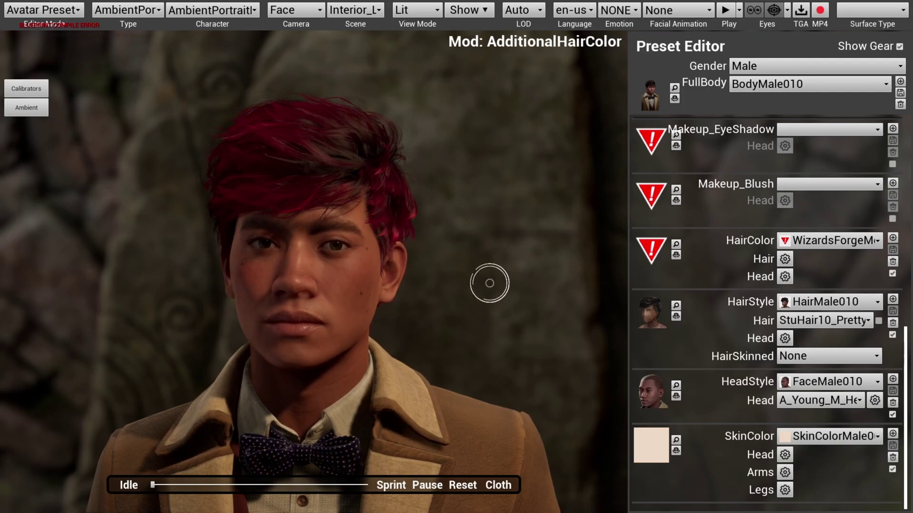
drag(310, 260, 523, 260)
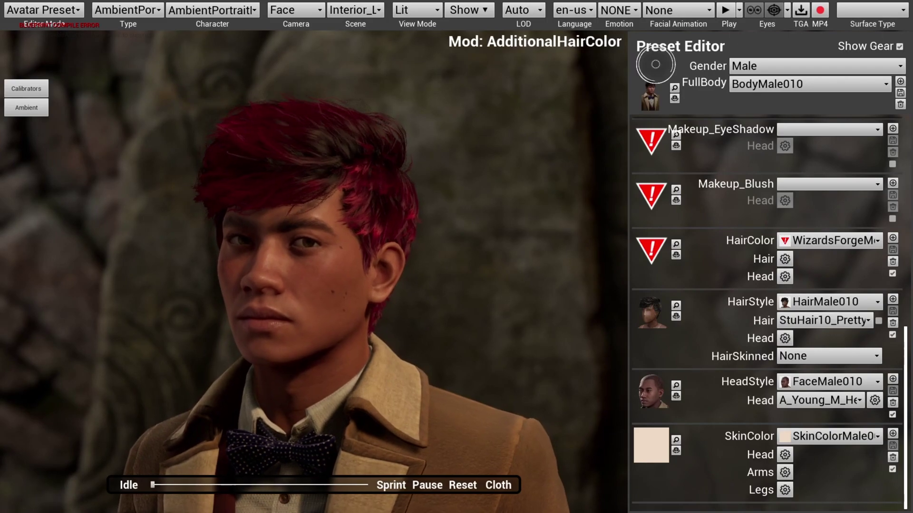
Switch the character to Female and add a HairColor preset named WizardsForgeMods_HairColor_01_F
click(748, 65)
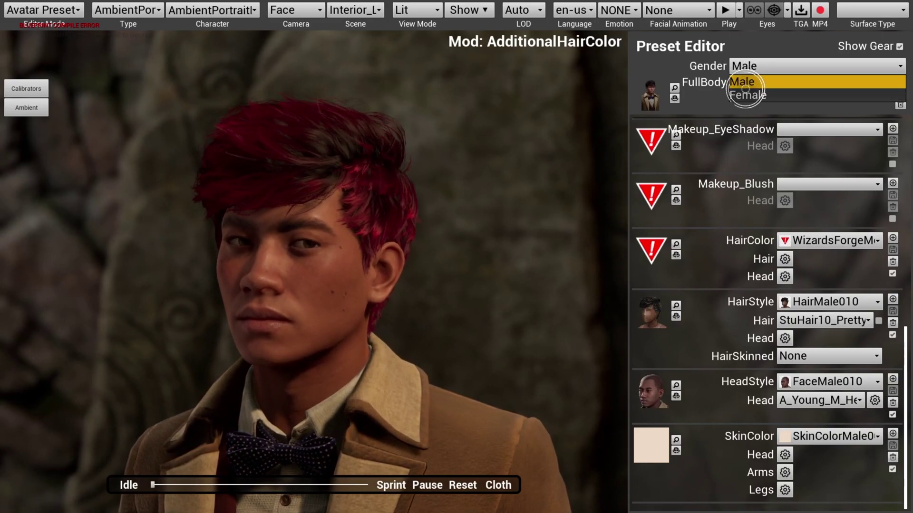
click(746, 91)
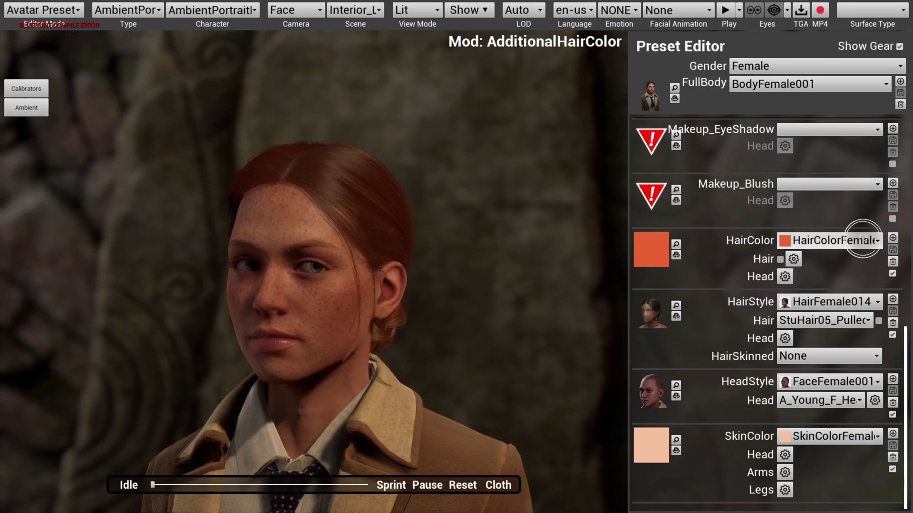
click(891, 238)
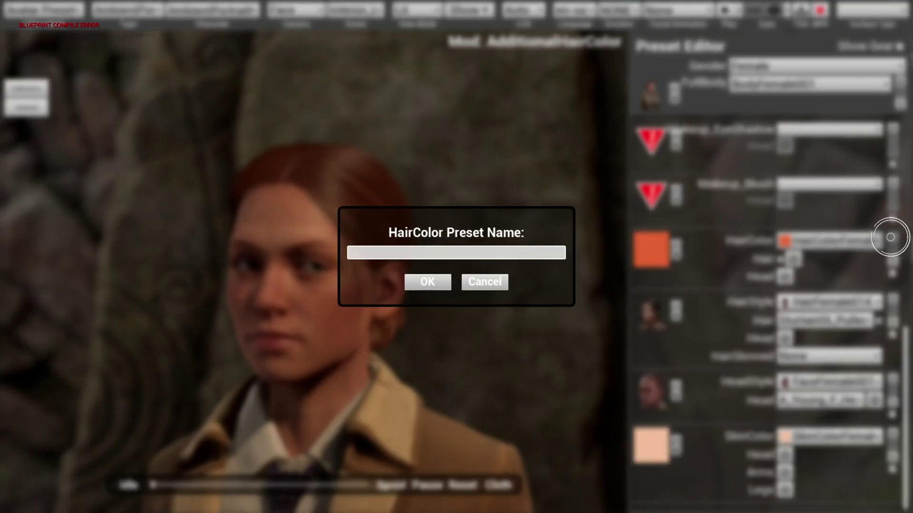
text(WizardsForgeMods_HairColor_01)
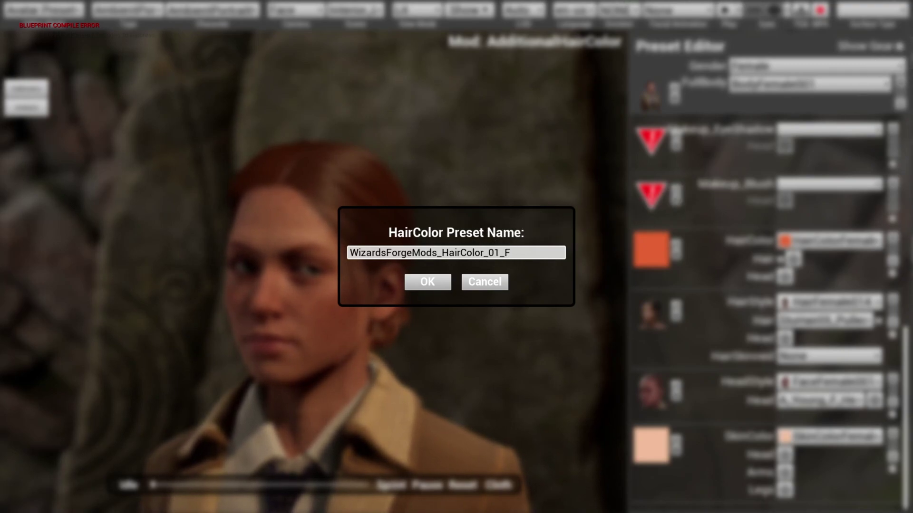
click(418, 280)
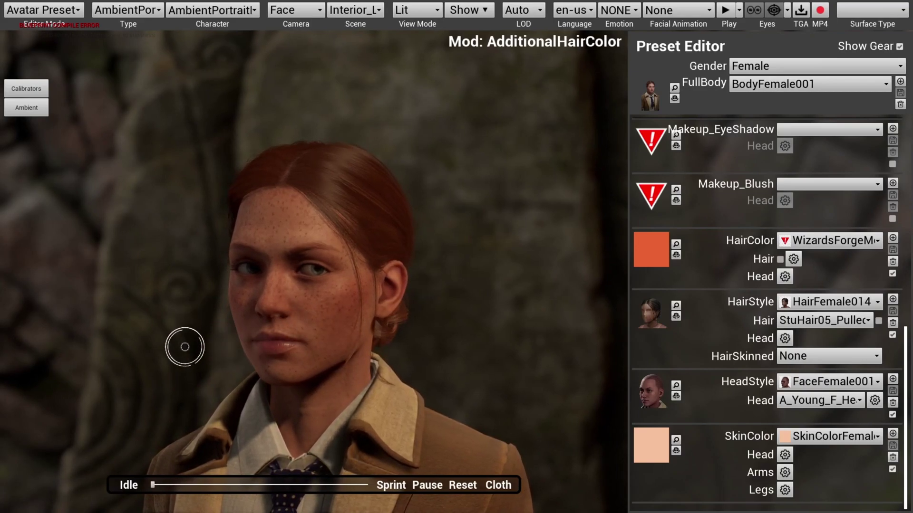
Set the StuHair05_PulledBackBangs_Low dye colour and root colour to black
click(794, 259)
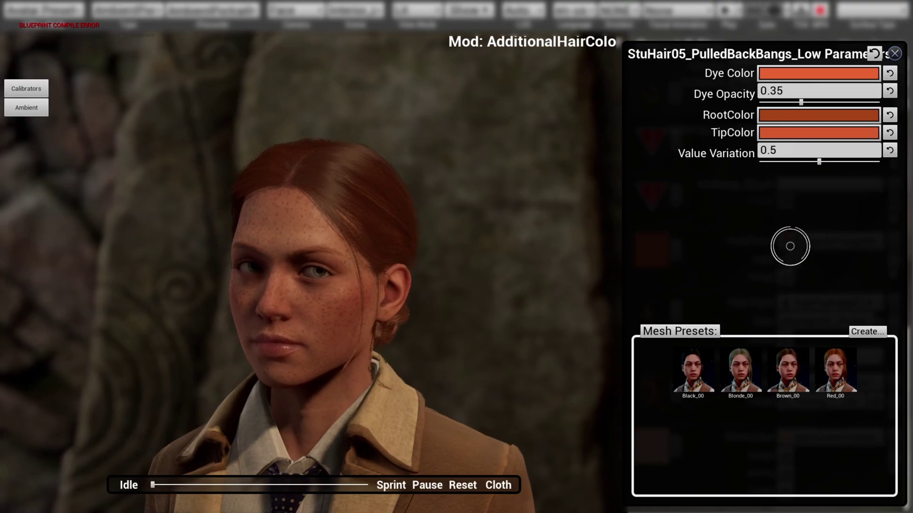
click(825, 75)
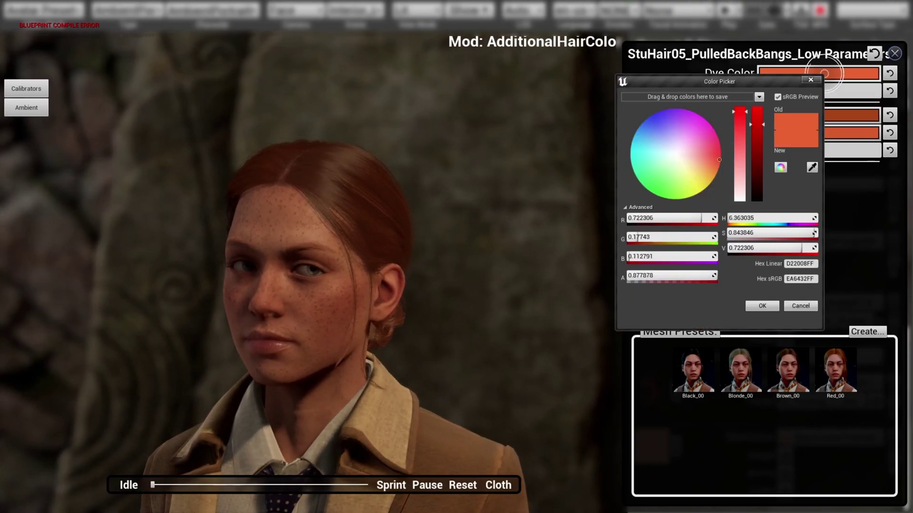
drag(758, 155, 766, 241)
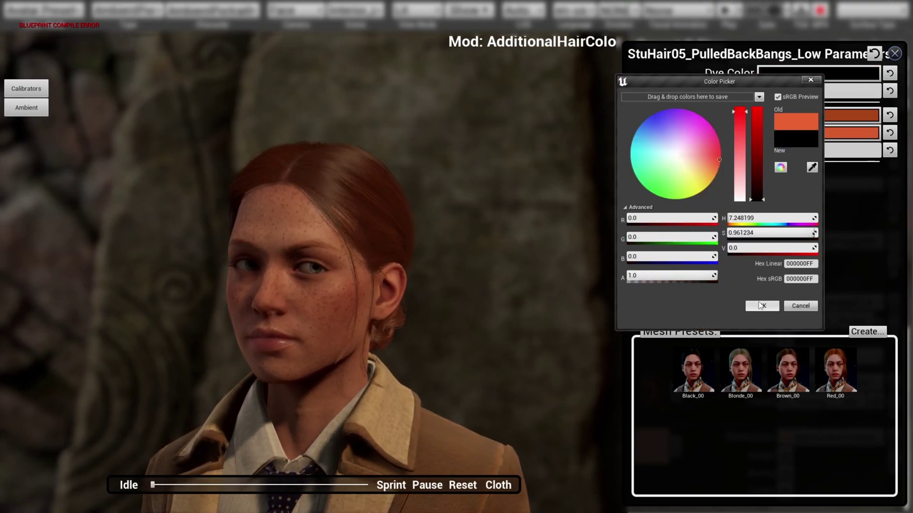
click(760, 305)
click(776, 116)
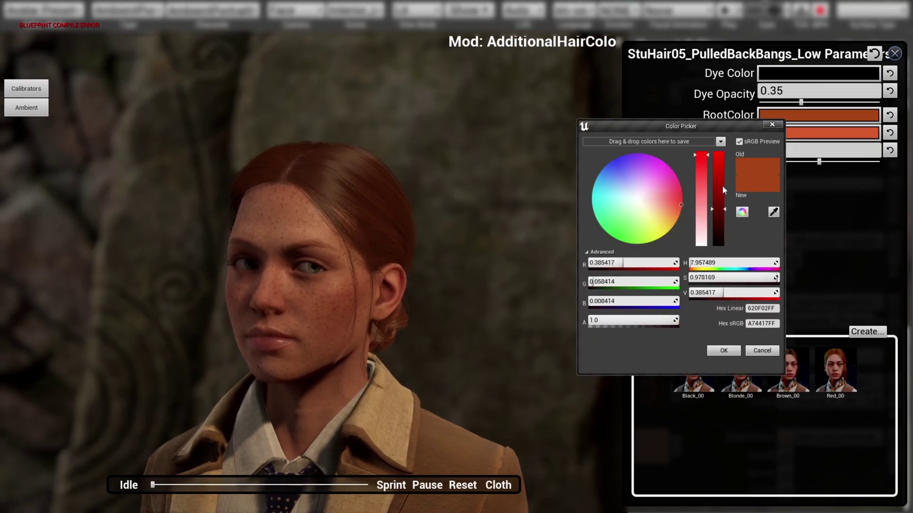
drag(723, 190, 713, 272)
click(723, 352)
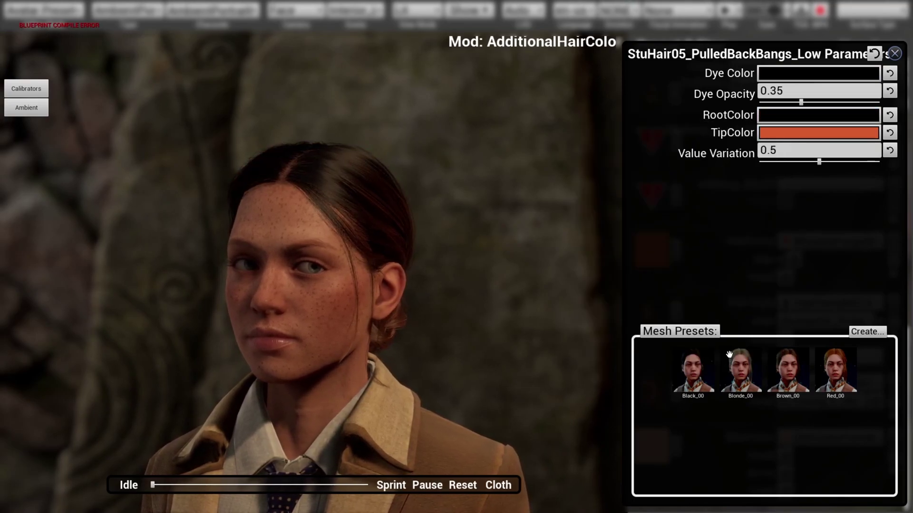
Set the tip colour to hex FF0046FF, turn the character to a side profile, and close the parameters
click(827, 135)
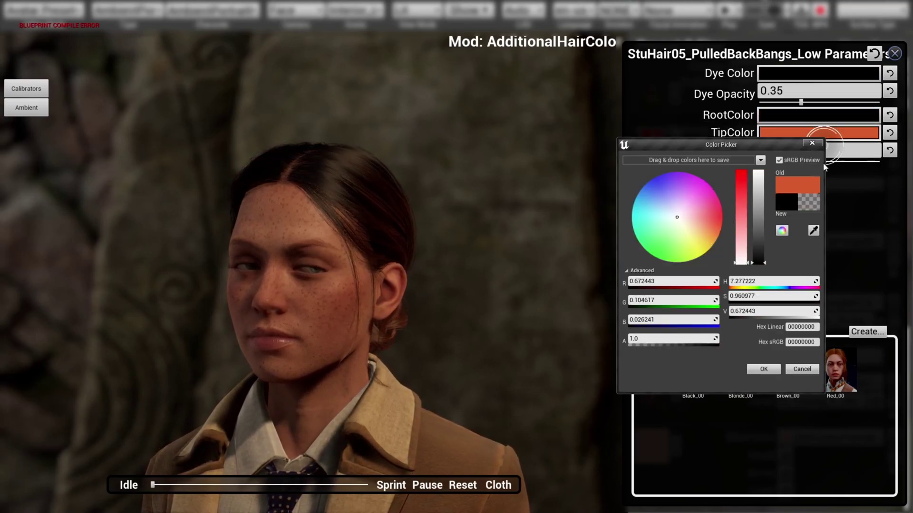
click(807, 342)
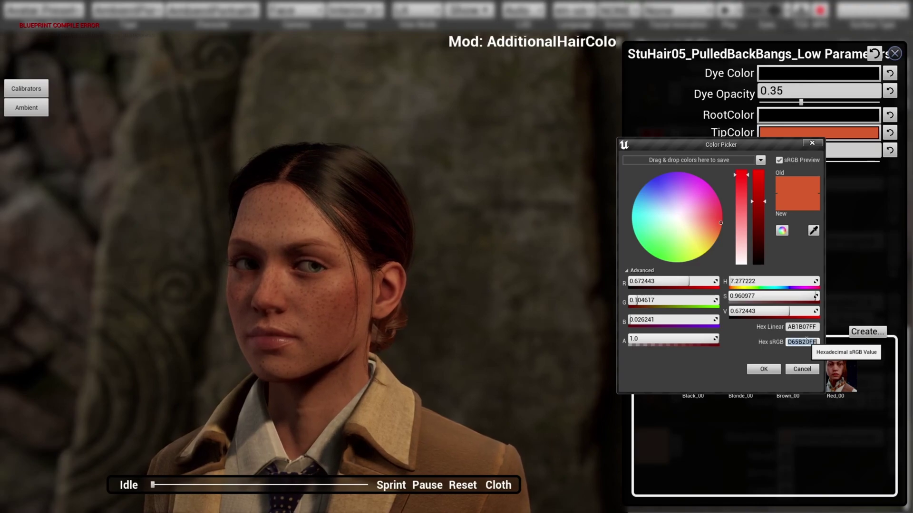
text(FF0046FF)
key(Return)
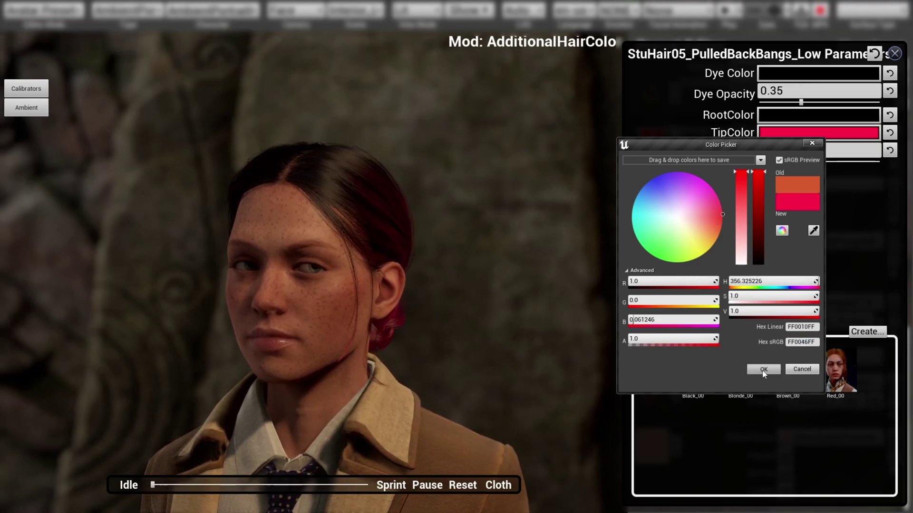
click(763, 370)
drag(499, 295, 341, 48)
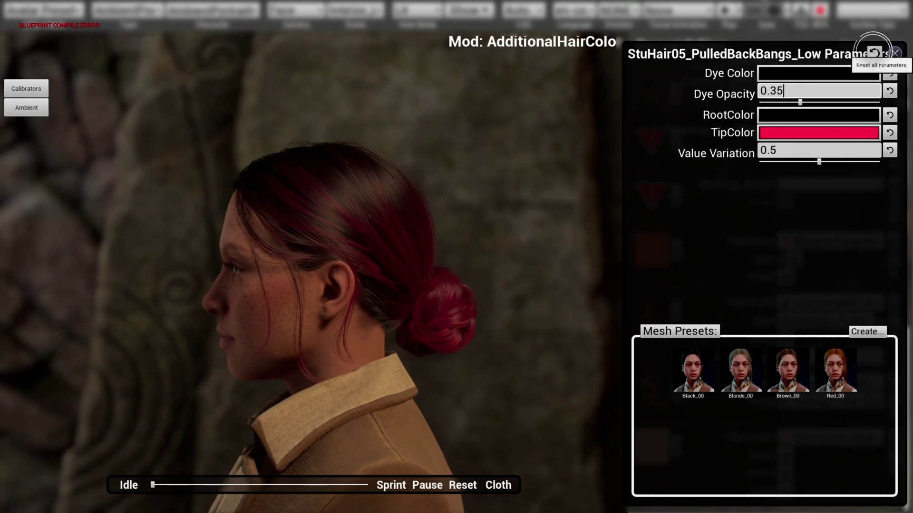
click(898, 54)
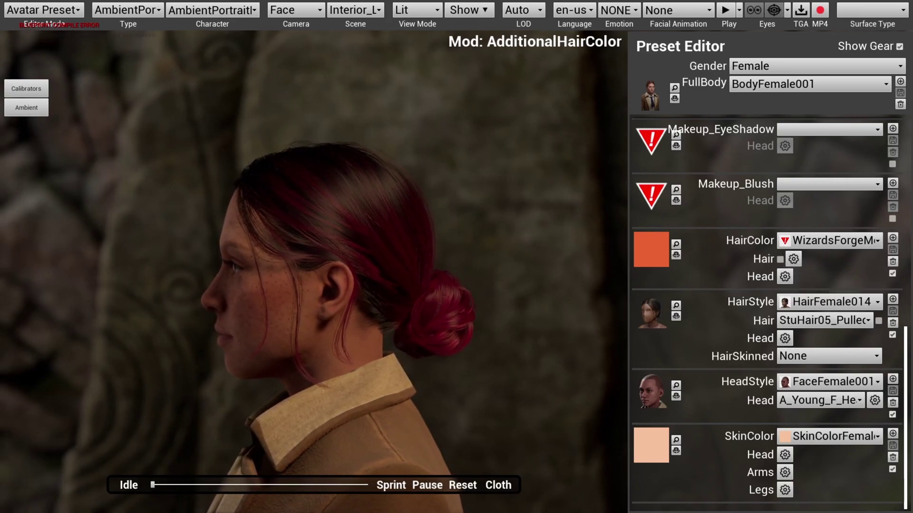
Switch to a full-body view, leave full screen, and open the DT_AddAvatarPresetPieceDefinitions data table
key(c)
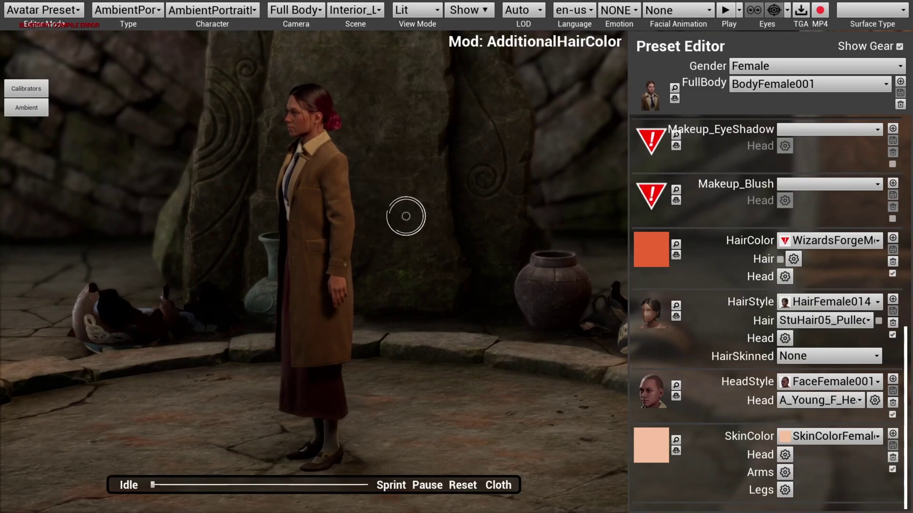
key(F11)
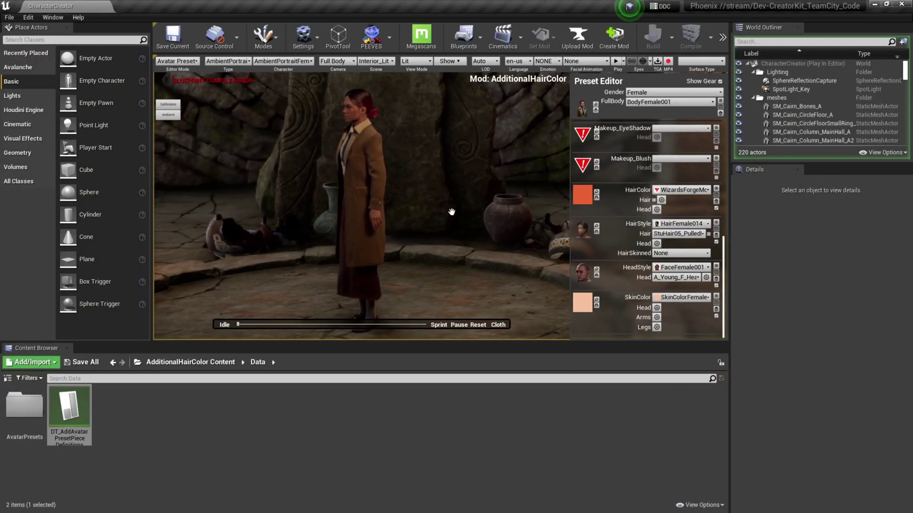
double_click(70, 408)
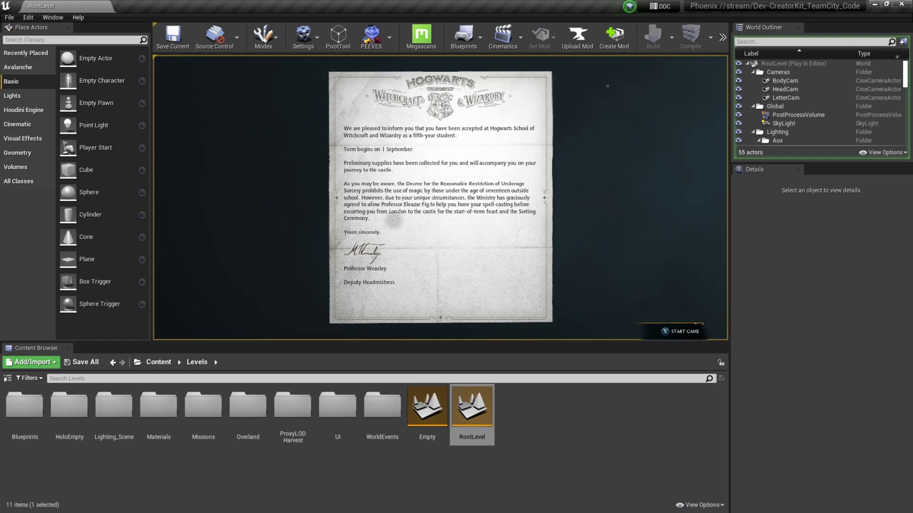
Apply the new magenta-red hair colour to the dark-haired male preset in the Hairstyles tab
click(394, 220)
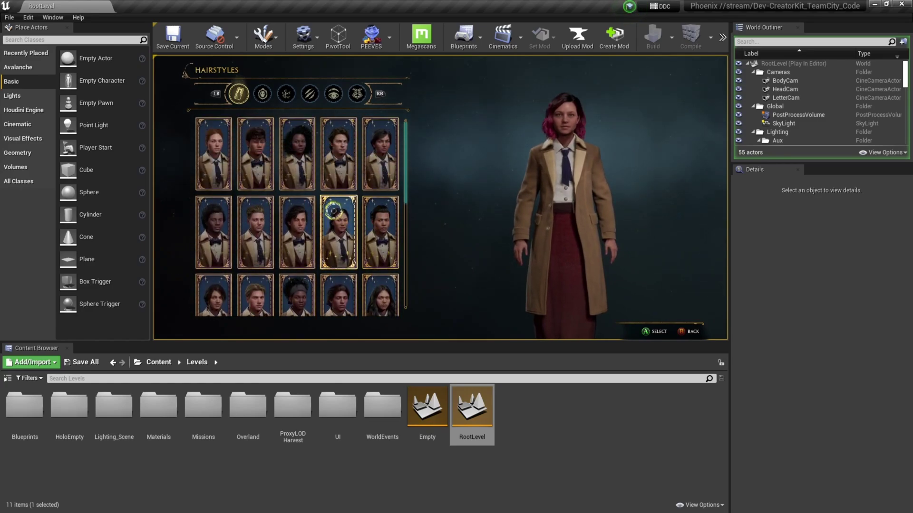
click(265, 164)
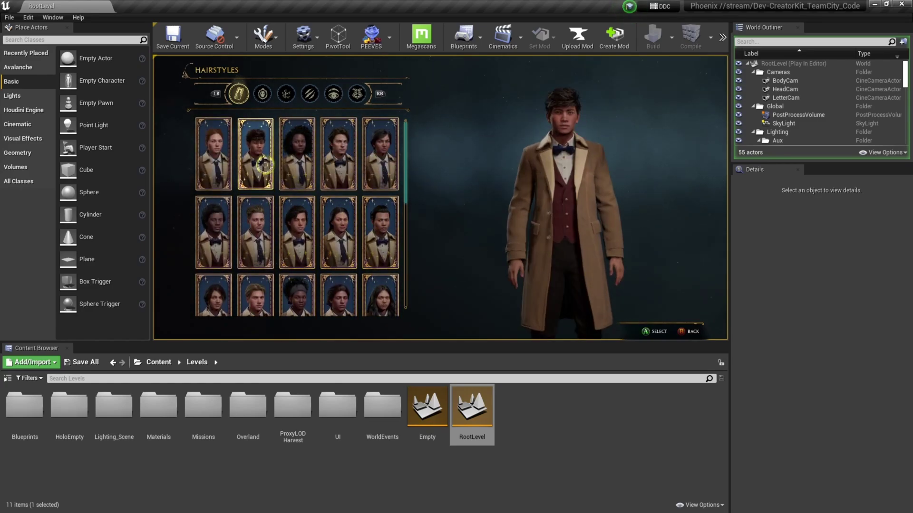
click(264, 165)
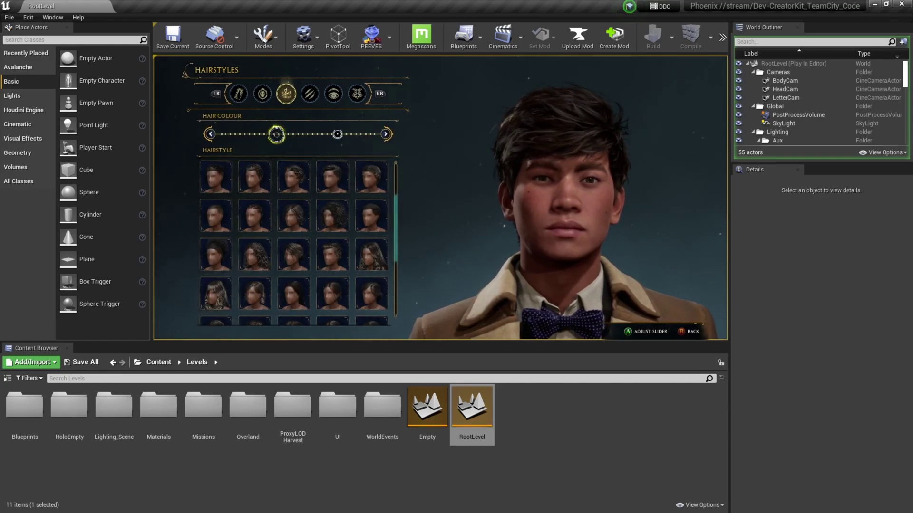
click(377, 134)
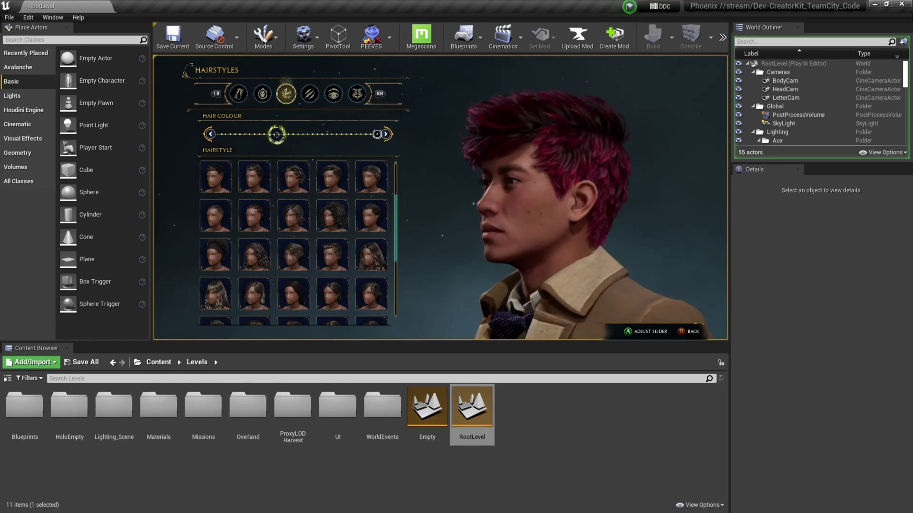
key(q)
key(q)
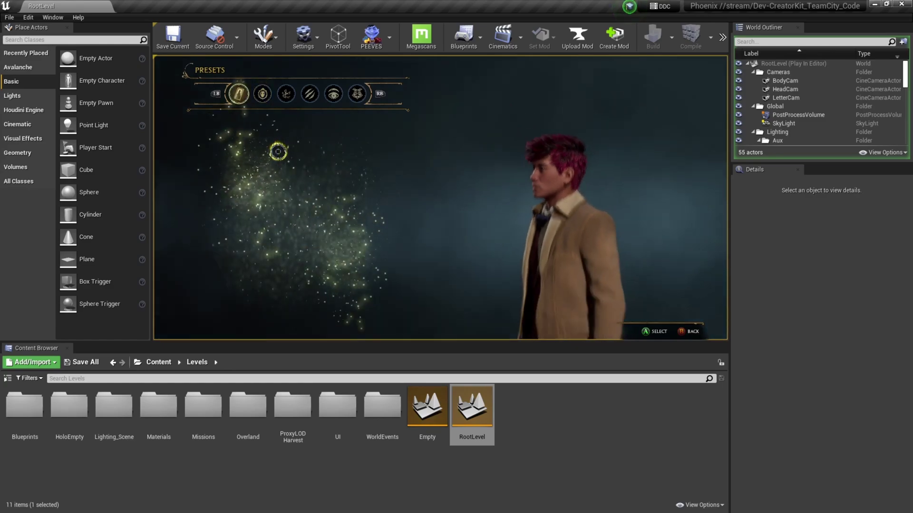
scroll(279, 165, down, 1)
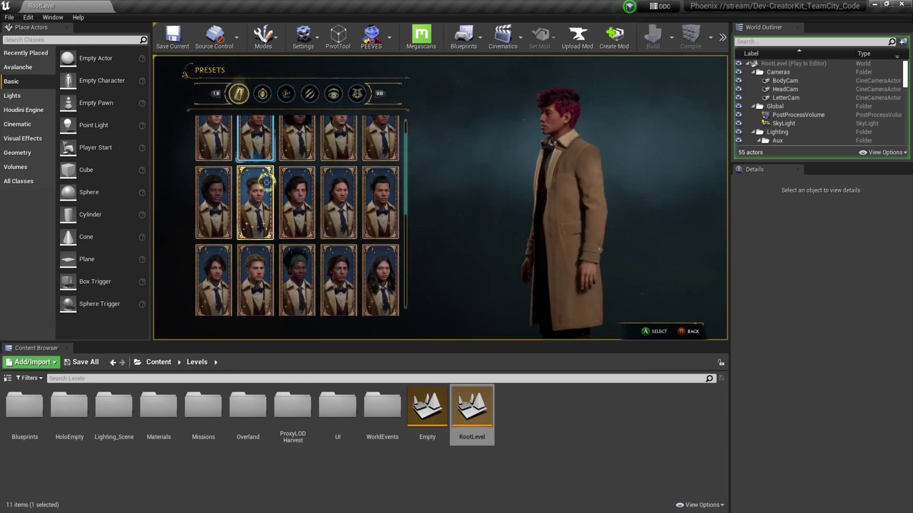
Push a second preset's Hair Colour to the far-right red shade, then stop Play-in-Editor
key(e)
key(e)
key(e)
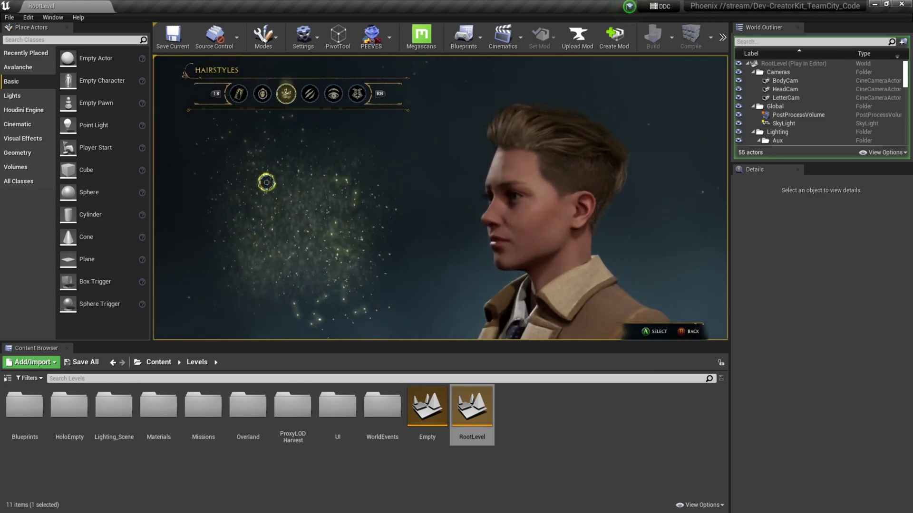
key(q)
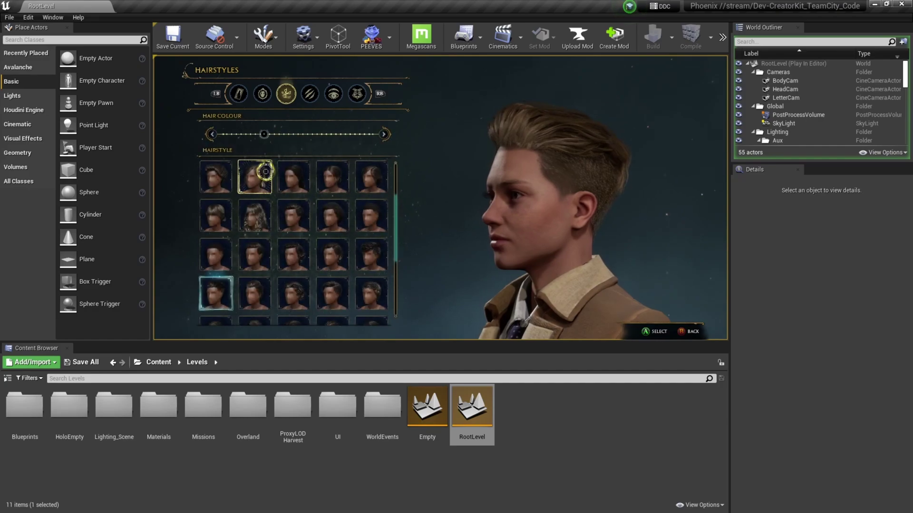
key(Right)
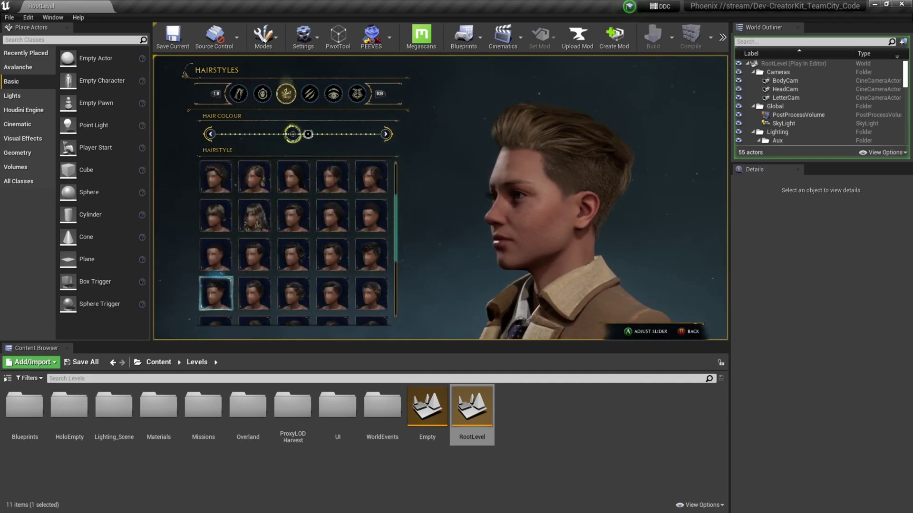
key(Right)
key(Right)
key(Right)
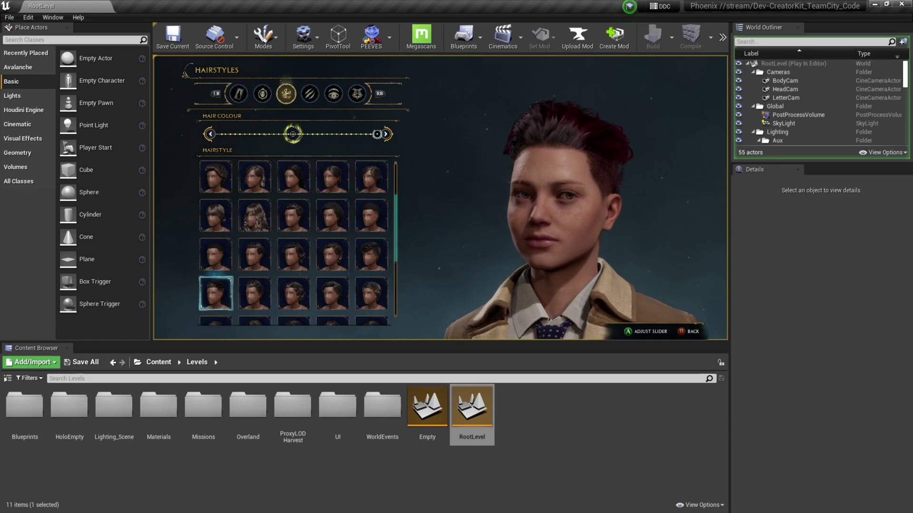
key(Escape)
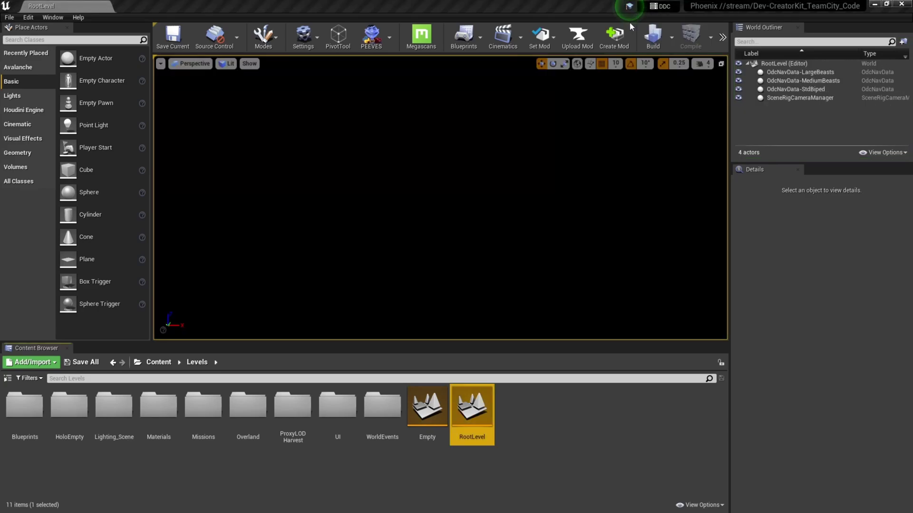
Name the CurseForge upload 'WFM - Additional Hair Color' and maximize the ModUploadWindow
click(579, 39)
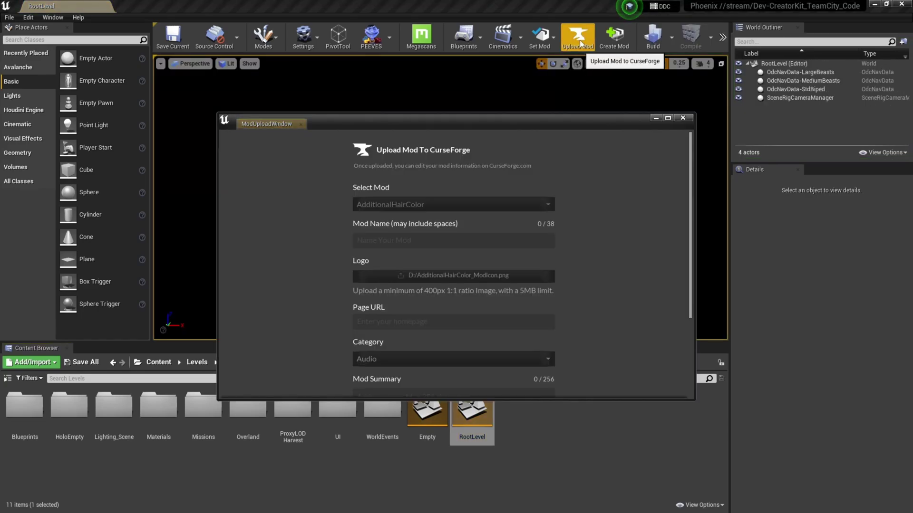
click(384, 237)
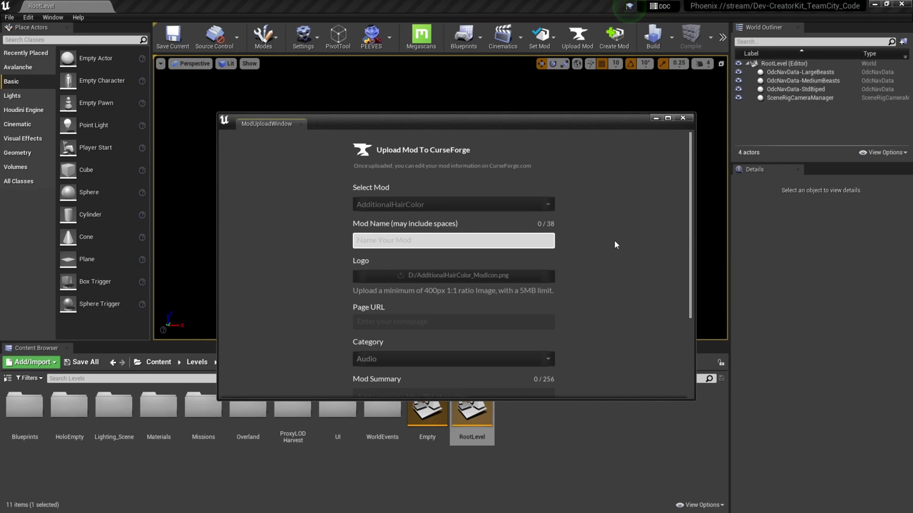
text(WFM - Addio)
key(BackSpace)
key(BackSpace)
text(itional Hair Colo)
mouse_move(472, 293)
click(668, 119)
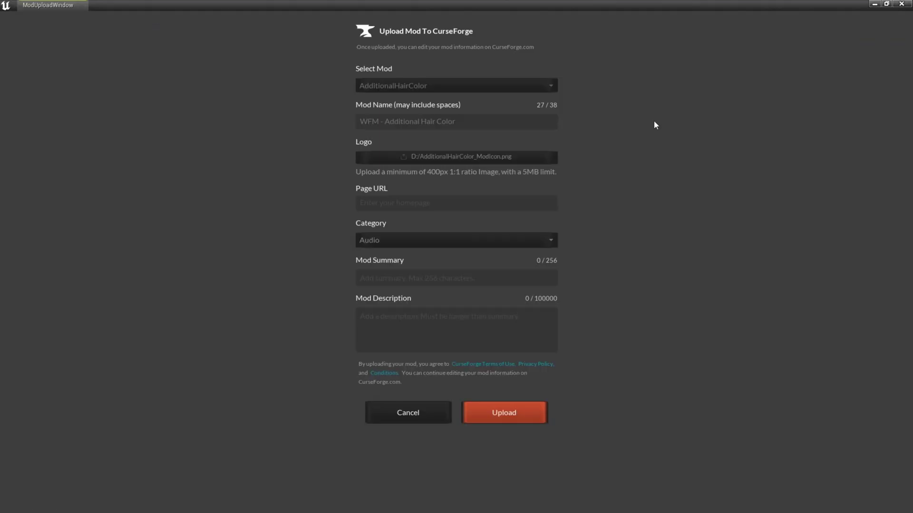
Set category Visual, summary 'Add additional hair color', and a description mentioning Character Creator and Hogsmeade
click(440, 244)
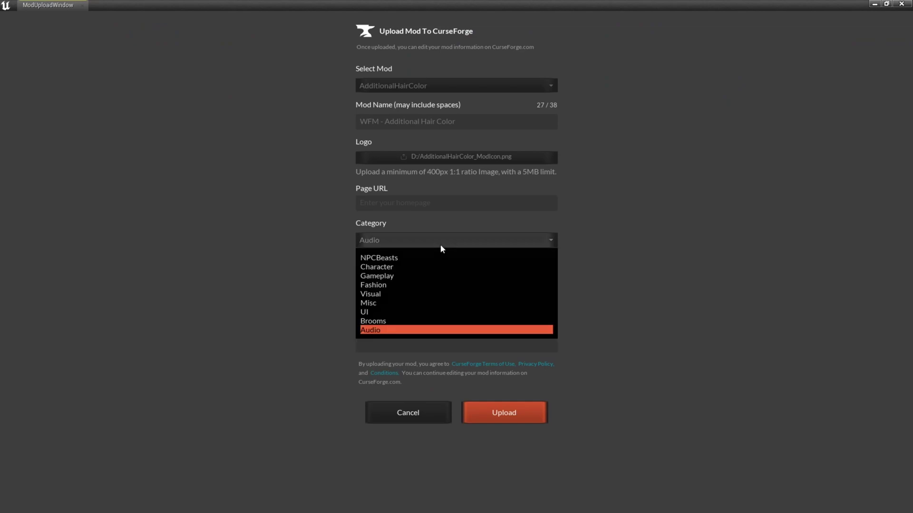
click(401, 294)
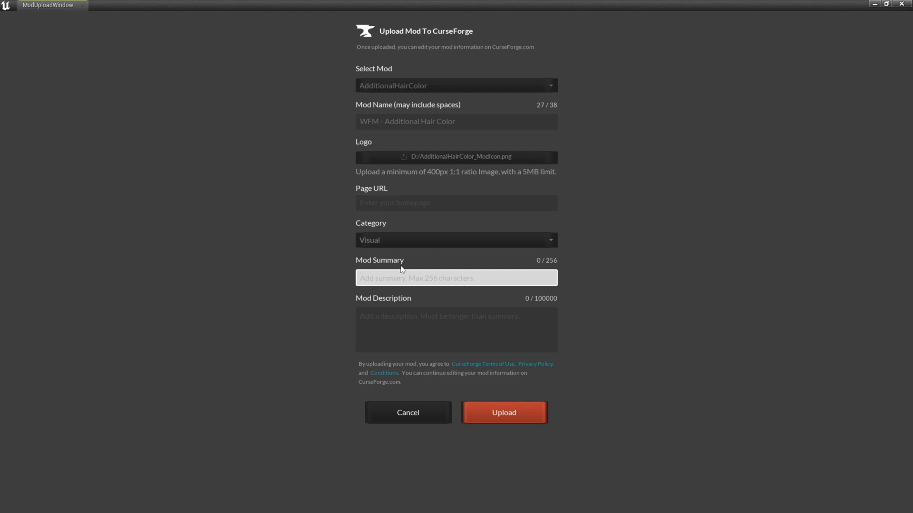
text(Add additional hair color)
click(435, 346)
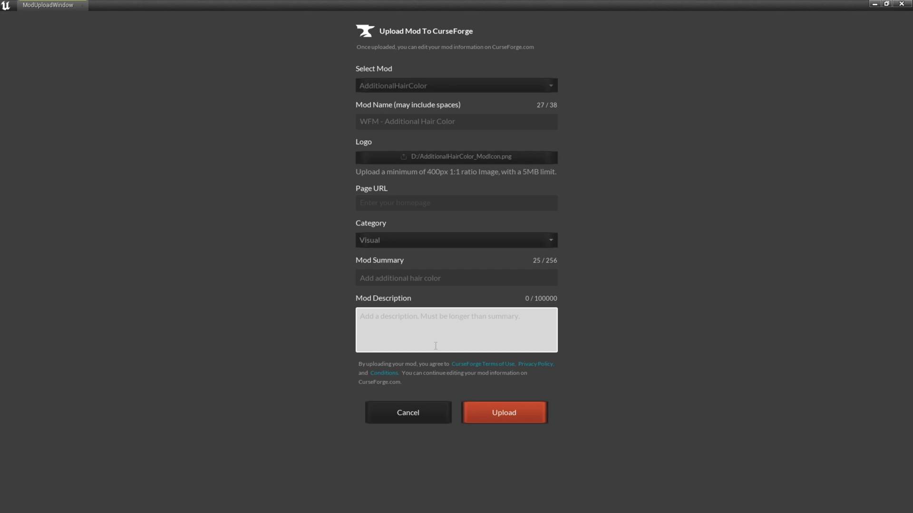
text(Adds a)
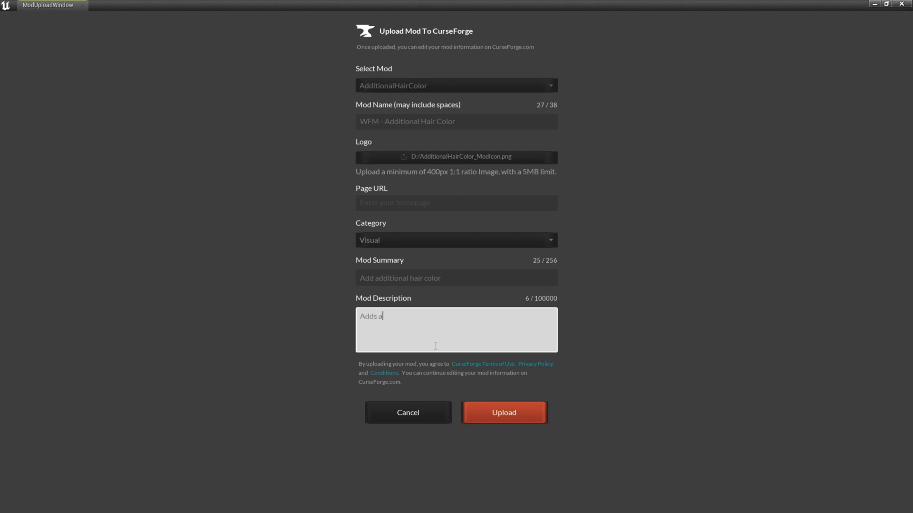
text(dditional hair color to the male and gf)
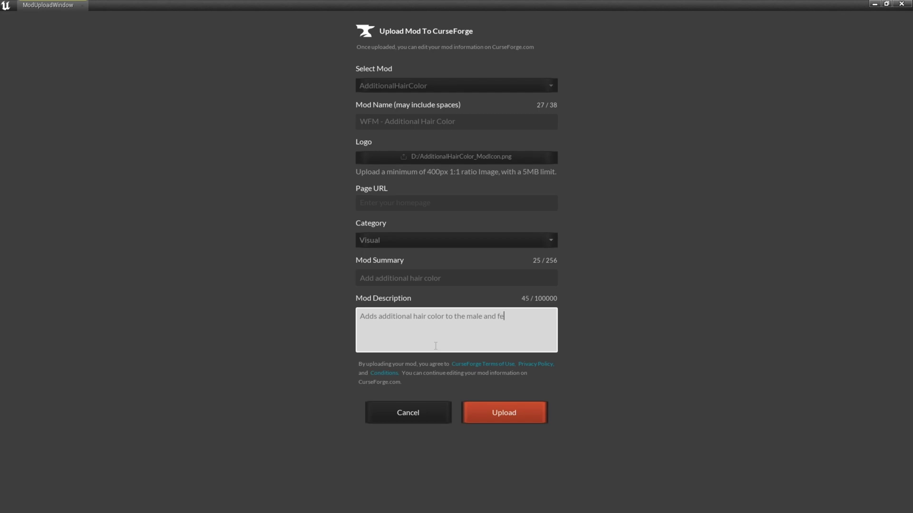
text(mal)
text(This mod can be f)
text(ound in both the C)
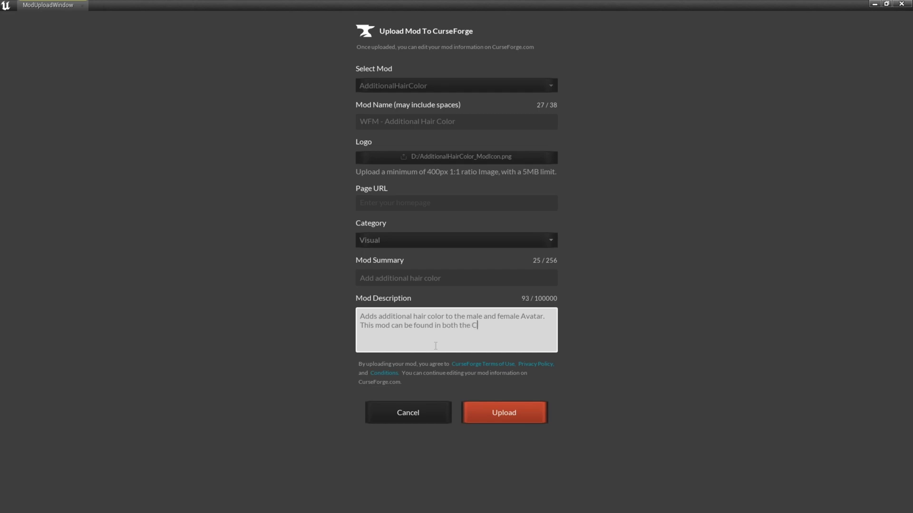
text(haracter Creator and Hogsmeade.)
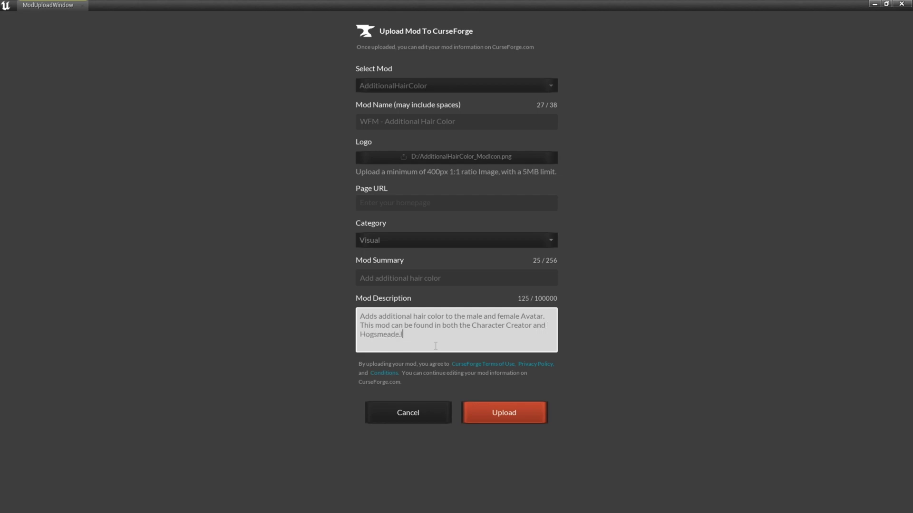
Submit the AdditionalHairColor mod to CurseForge with the Upload button
click(502, 411)
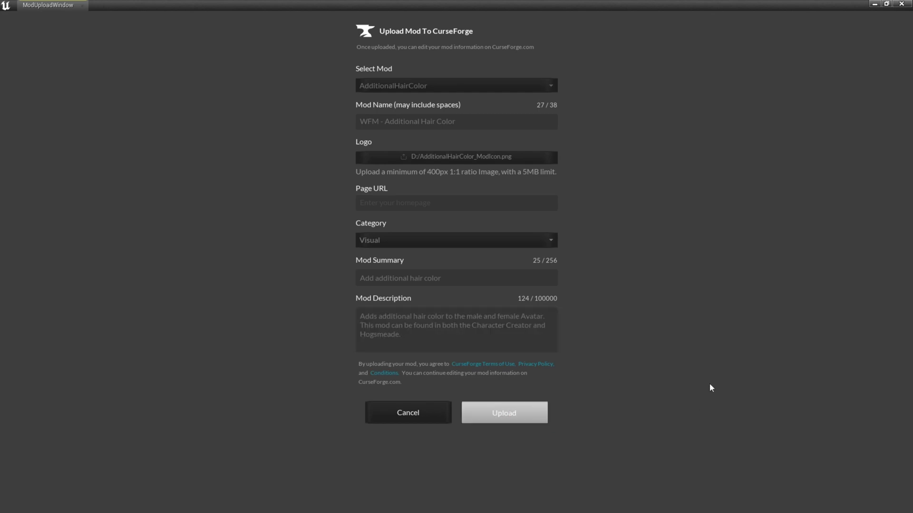